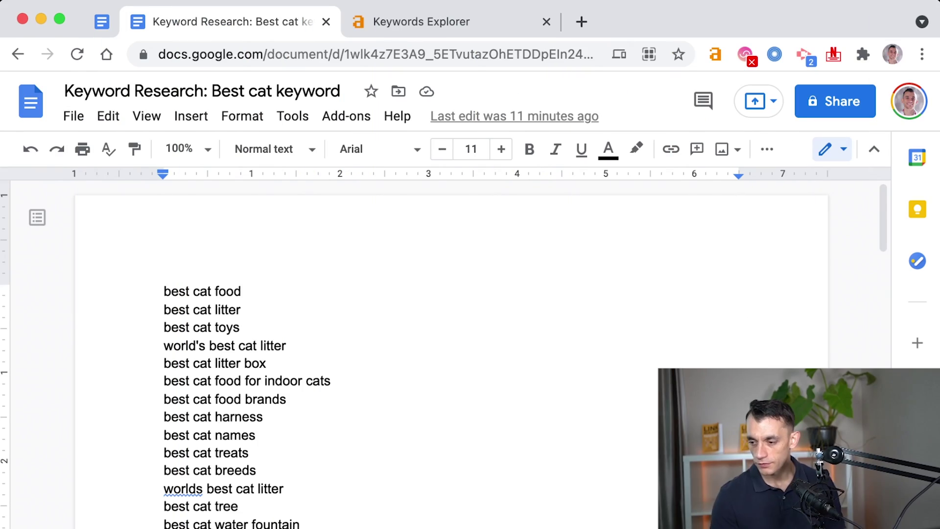
scroll(440, 352, "down", 5)
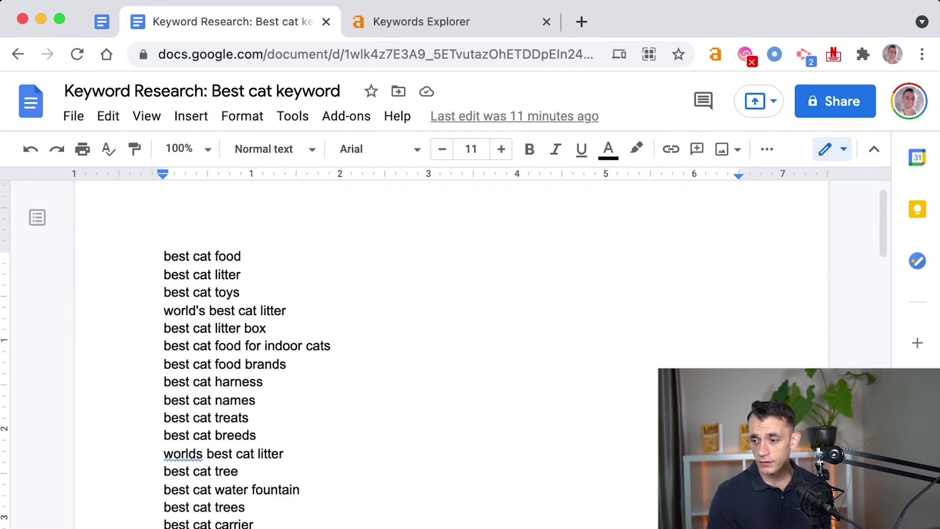
scroll(343, 343, "up", 5)
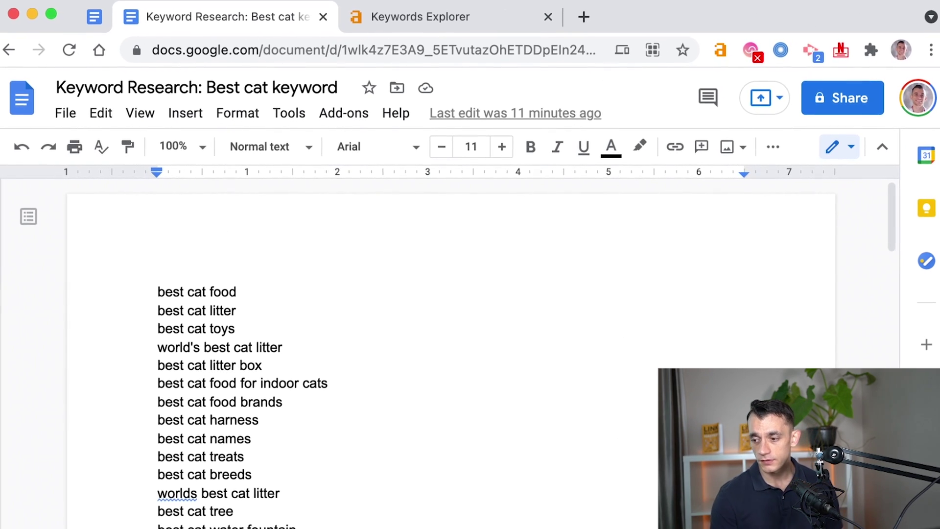
scroll(440, 342, "down", 3)
scroll(440, 342, "down", 15)
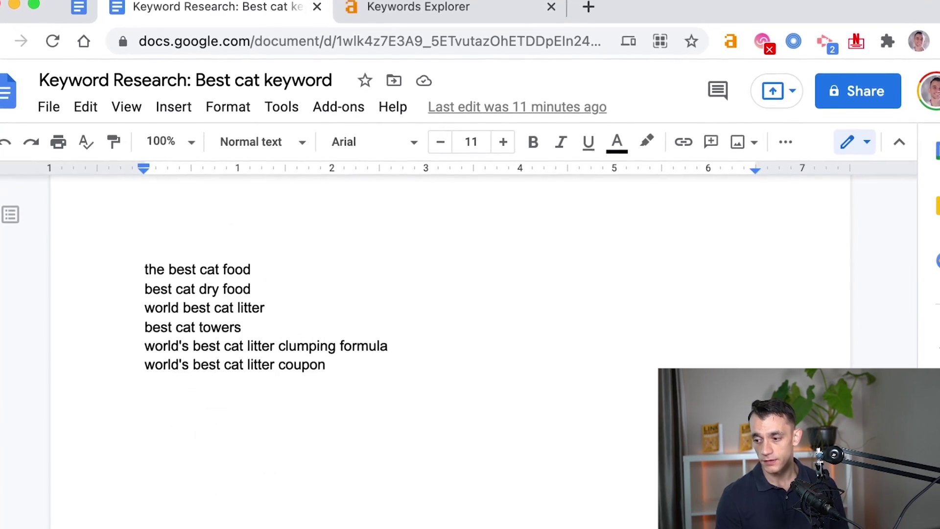
scroll(441, 343, "up", 18)
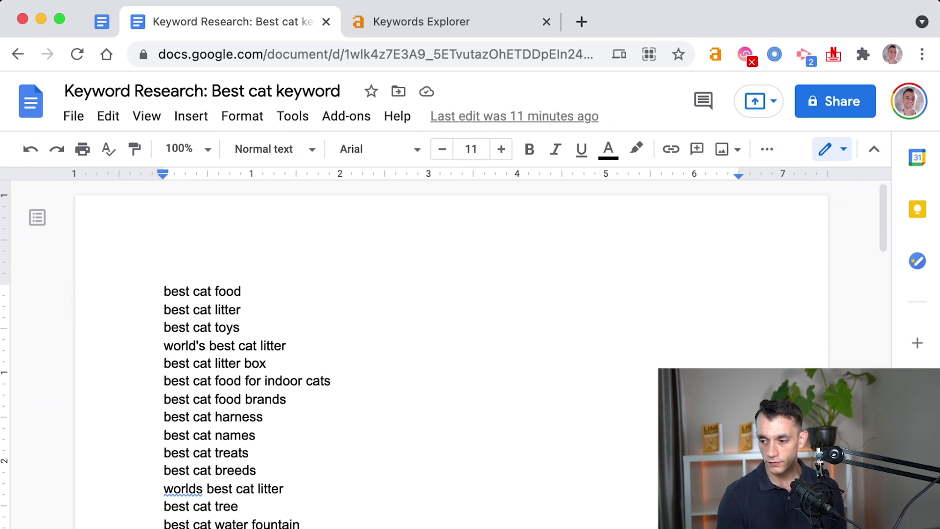
- Turn the entire list of "best cat" keywords into a bulleted list
double_click(235, 292)
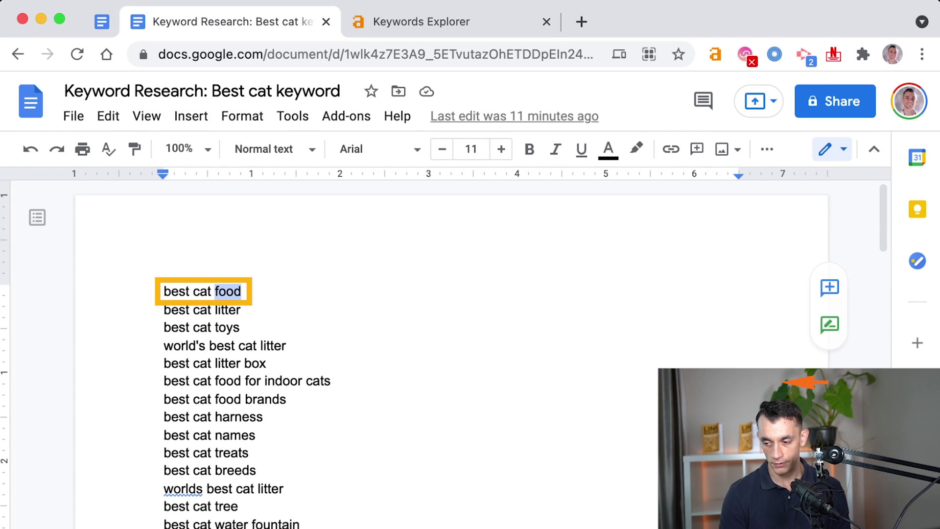
left_click(164, 291)
key("super+a")
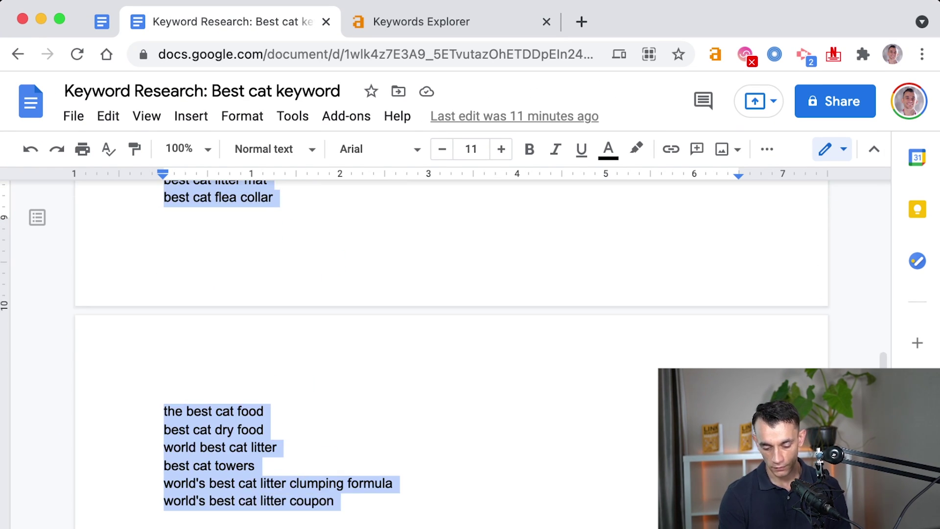
key("super+shift+8")
- Insert a "Food" bullet at the start of the list and indent "best cat food" beneath it as a sub-bullet
key("Up")
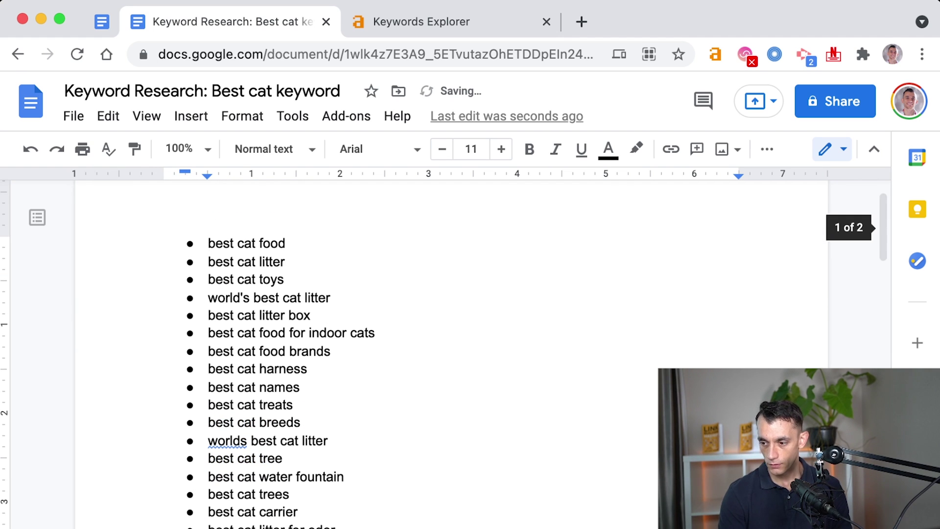
key("Return")
left_click(209, 243)
type("Food")
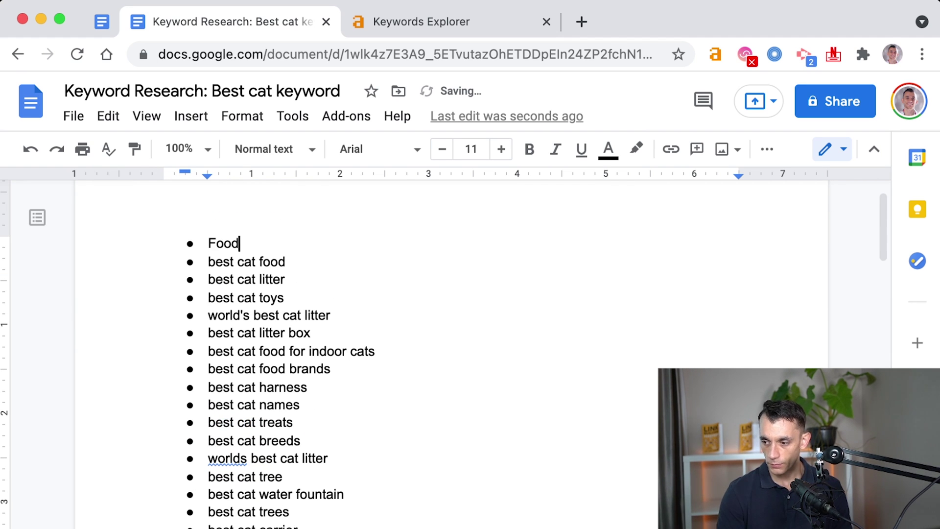
key("Down")
key("super+Left")
left_click(286, 262)
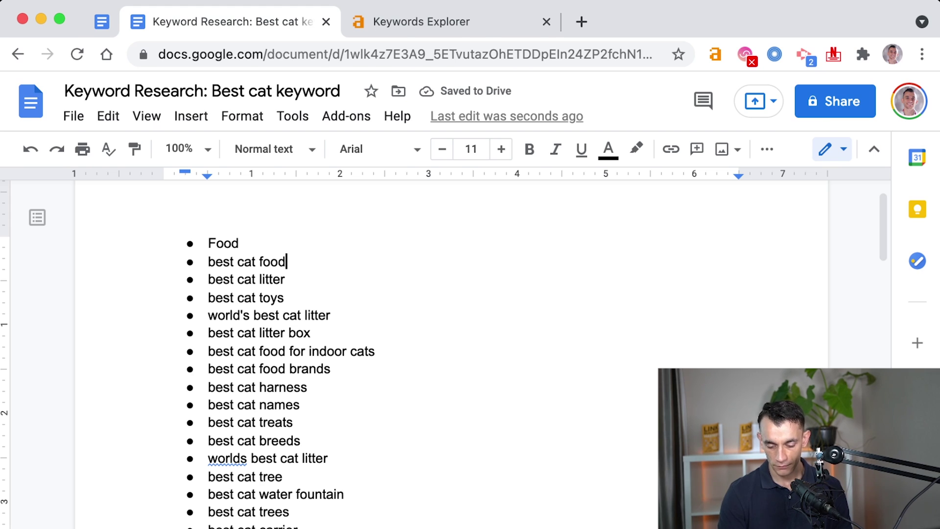
key("super+]")
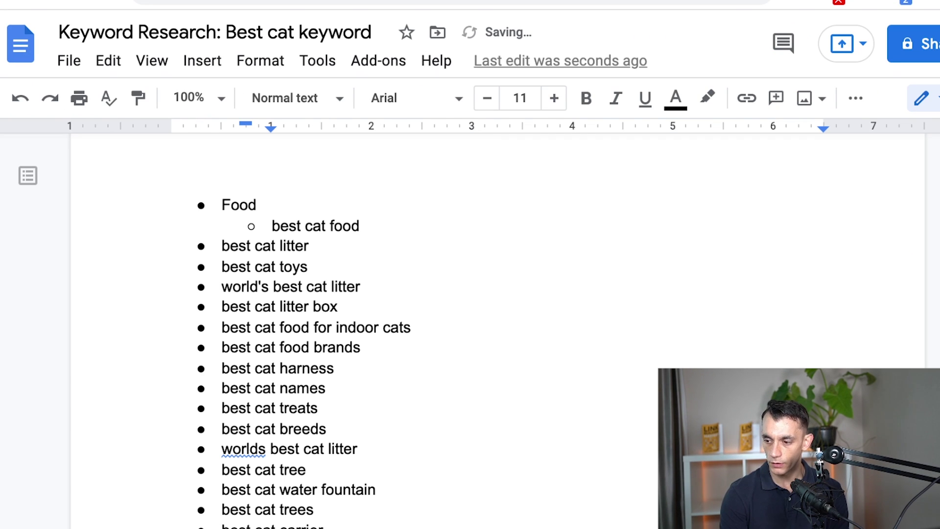
- Find "food" in the document and move "best cat food for indoor cats" and "best cat food brands" directly below "best cat food"
key("ctrl+f")
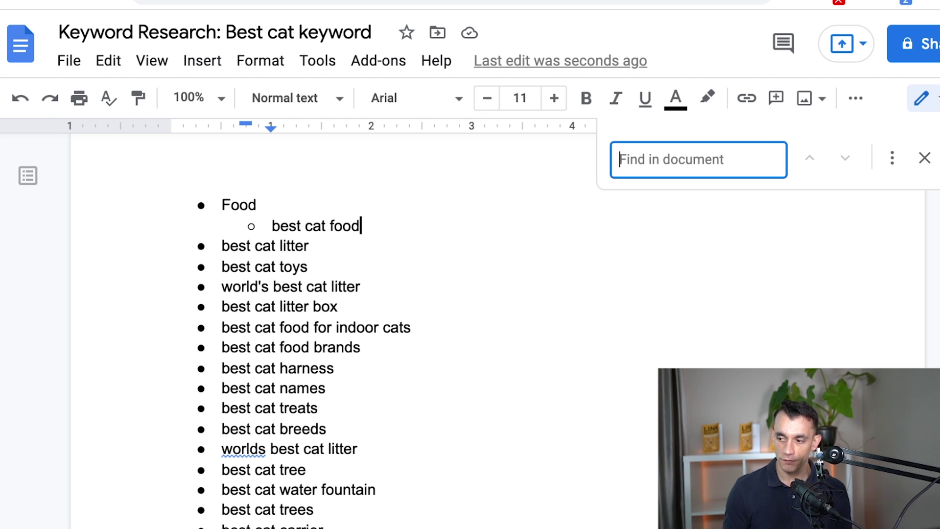
type("food")
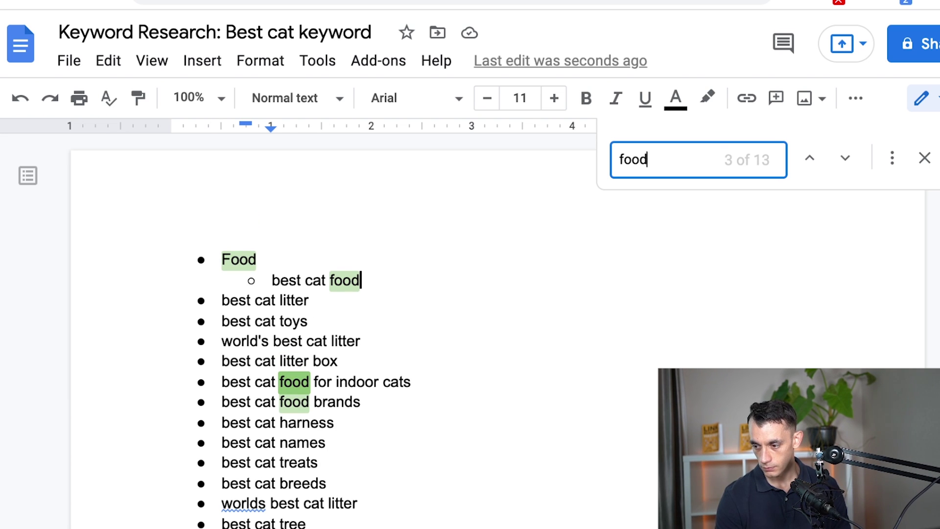
left_click_drag(362, 402, 222, 382)
key("super+x")
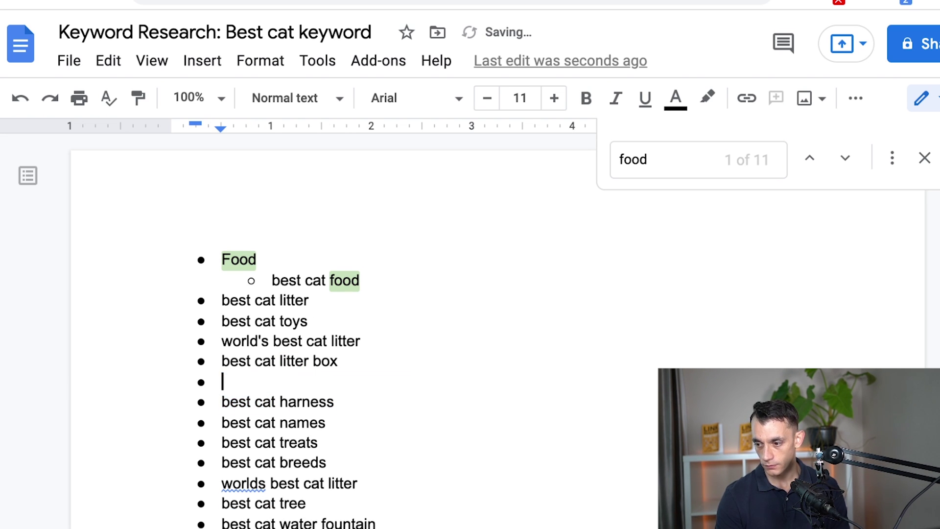
left_click(222, 300)
key("super+v")
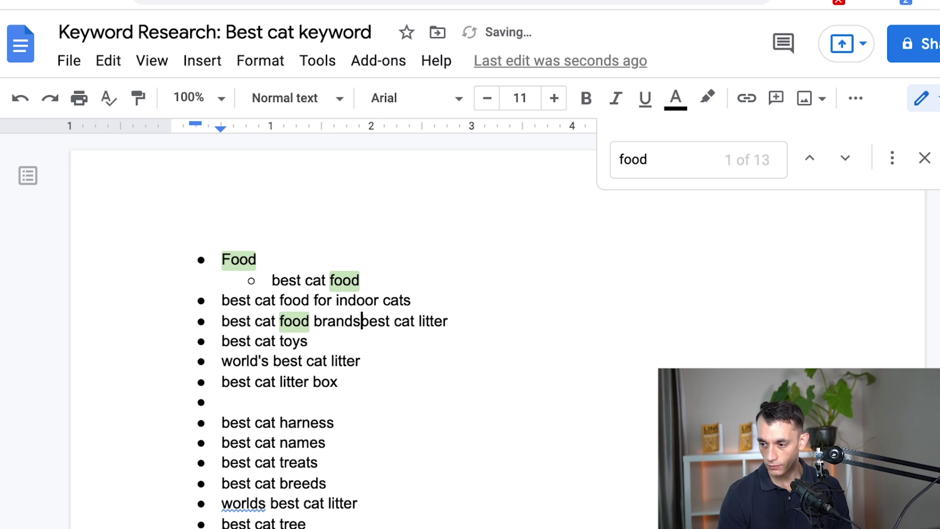
key("Return")
- Indent "best cat food for indoor cats" and "best cat food brands" as sub-bullets of Food
key("Up")
key("Up")
key("shift+Down")
key("shift+Down")
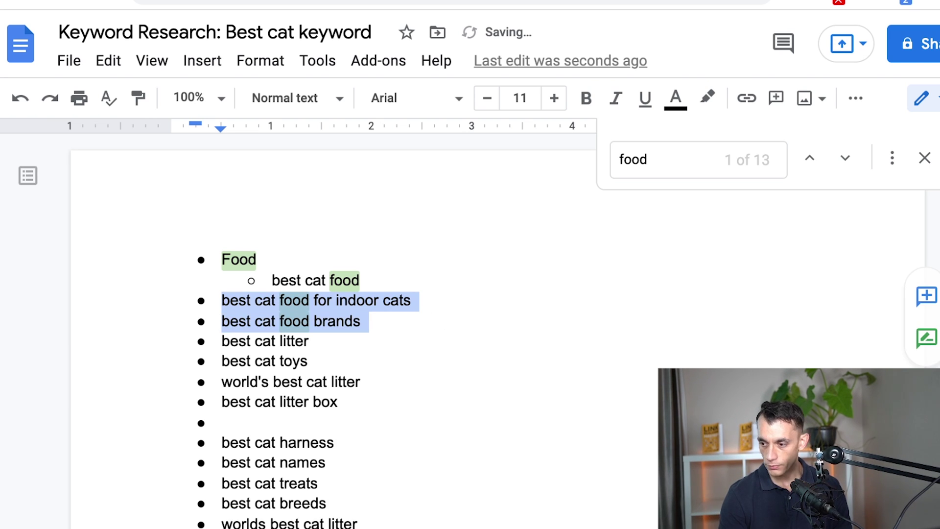
key("Tab")
left_click_drag(411, 321, 230, 259)
triple_click(230, 259)
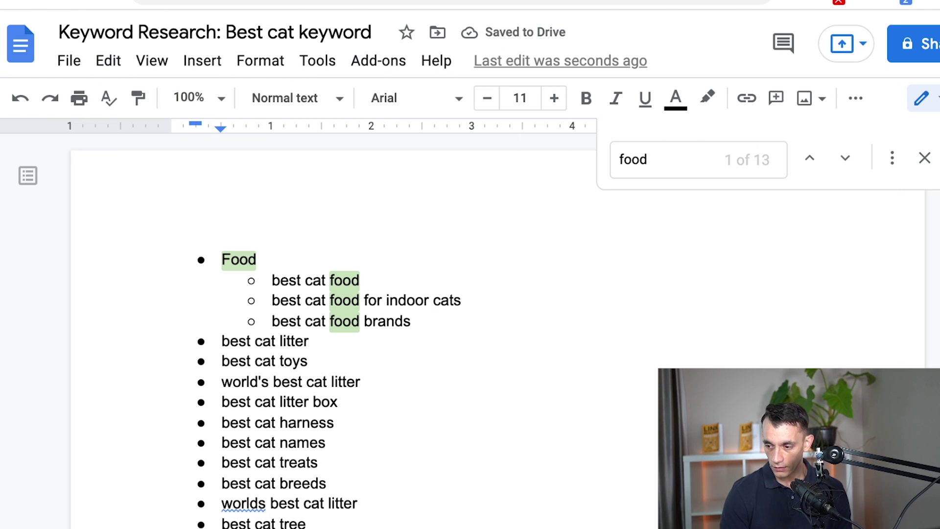
- Add a new bullet reading "Litter:" directly above "best cat litter"
left_click(222, 341)
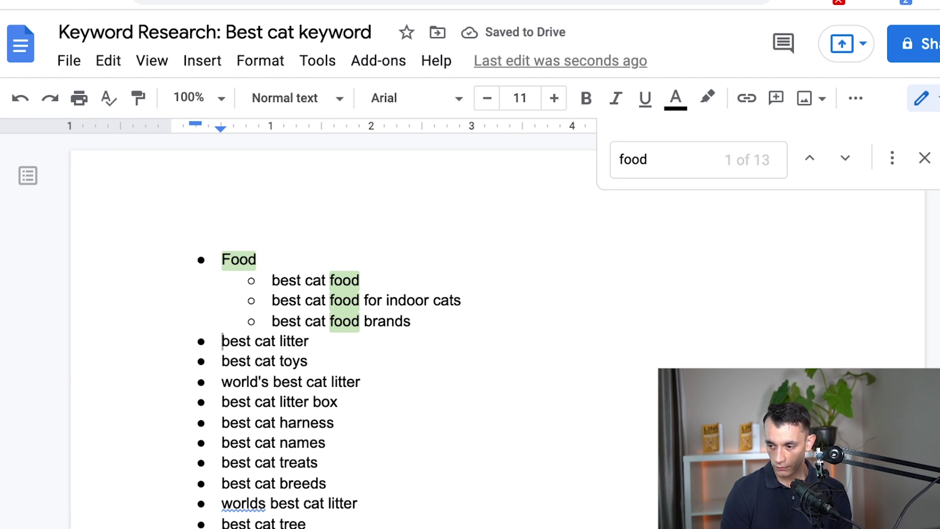
key("Return")
key("Up")
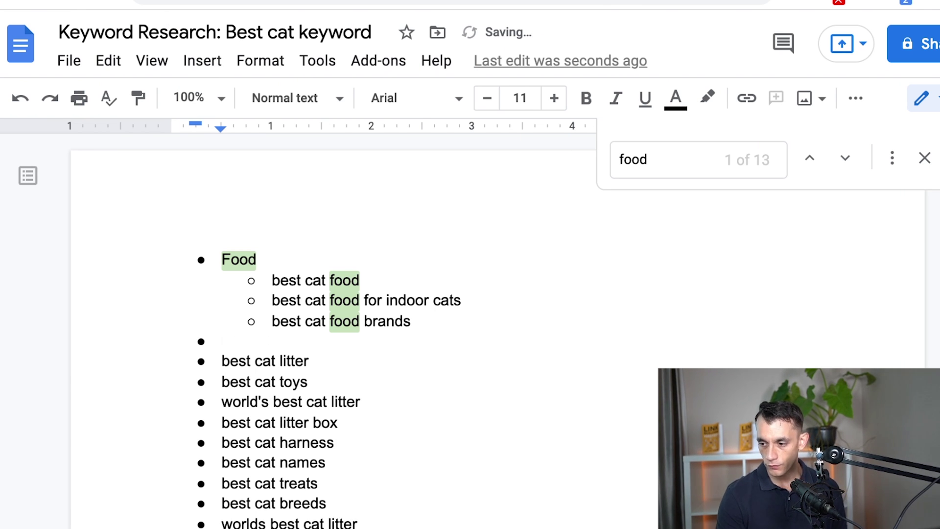
triple_click(294, 361)
double_click(286, 402)
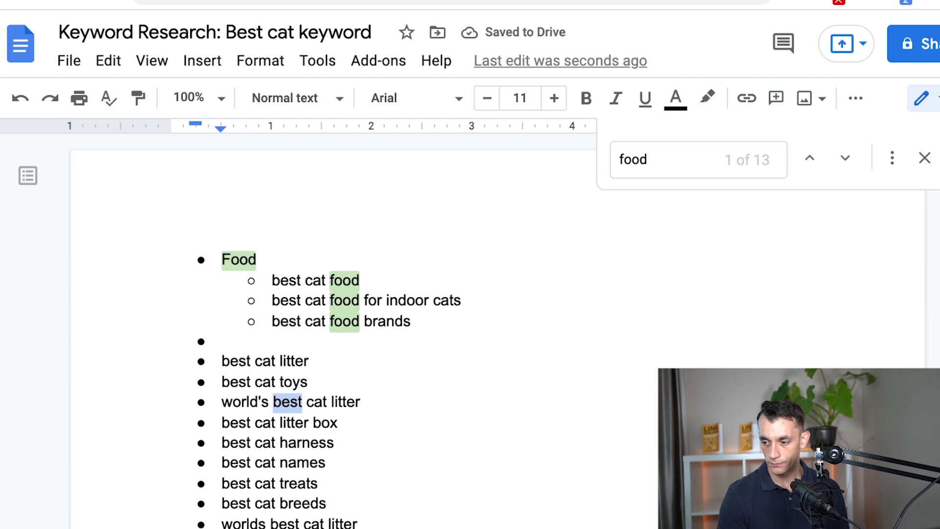
left_click(222, 341)
type("Litt")
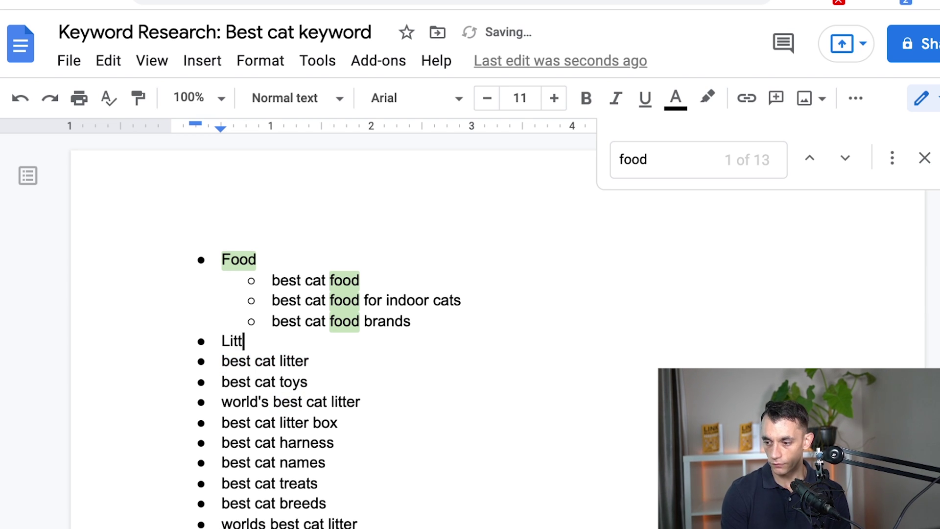
type("er:")
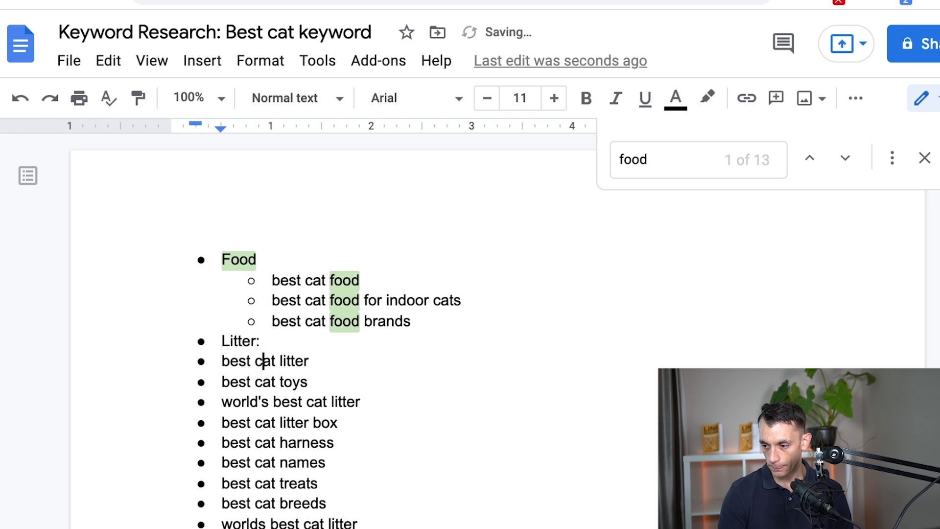
- Indent "best cat litter" as the first sub-bullet under the Litter heading
triple_click(260, 361)
left_click(230, 361)
left_click(221, 361)
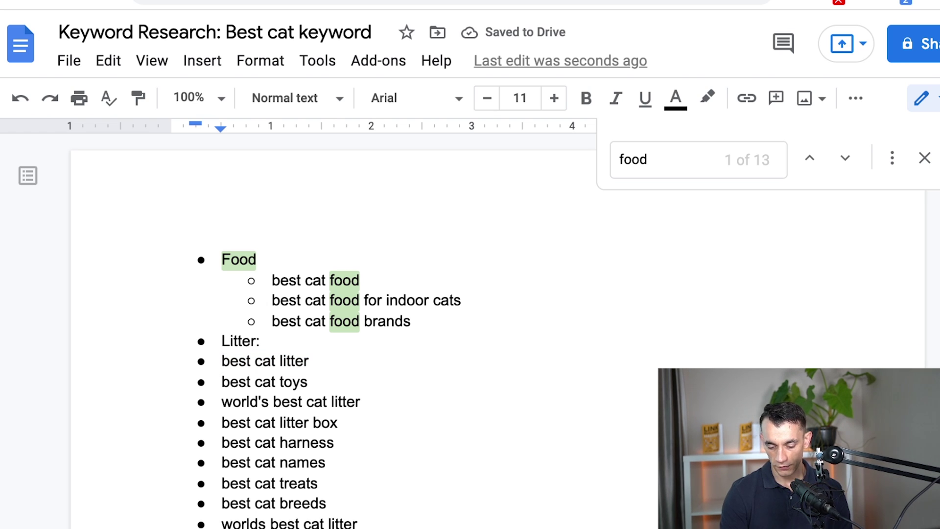
key("Tab")
- Move "world's best cat litter" above "best cat toys" and indent it as a sub-bullet of the Litter group
key("Down")
key("Down")
key("Home")
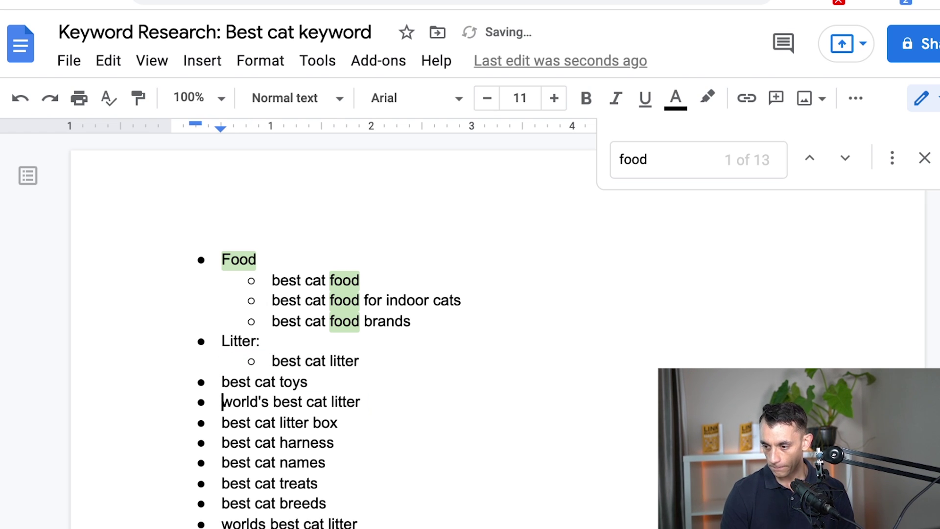
key("shift+Down")
key("BackSpace")
key("Up")
key("ctrl+v")
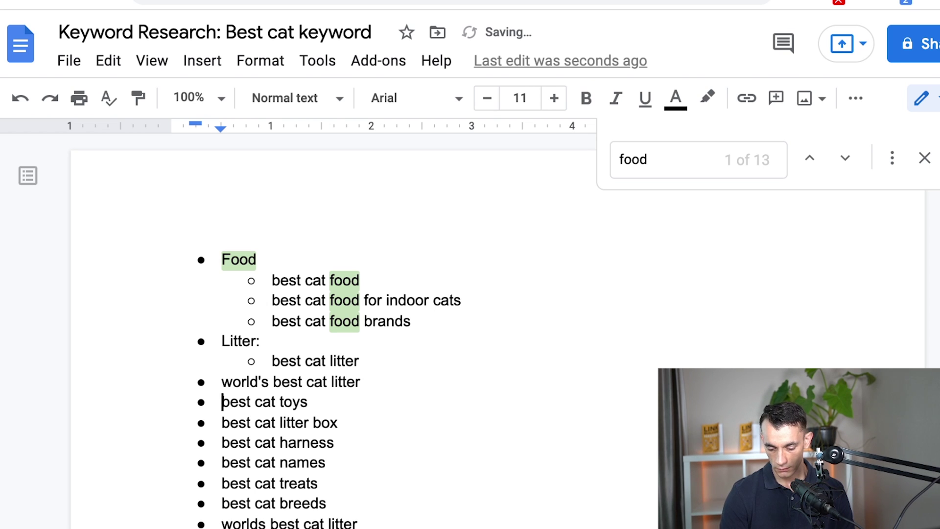
key("Up")
key("Tab")
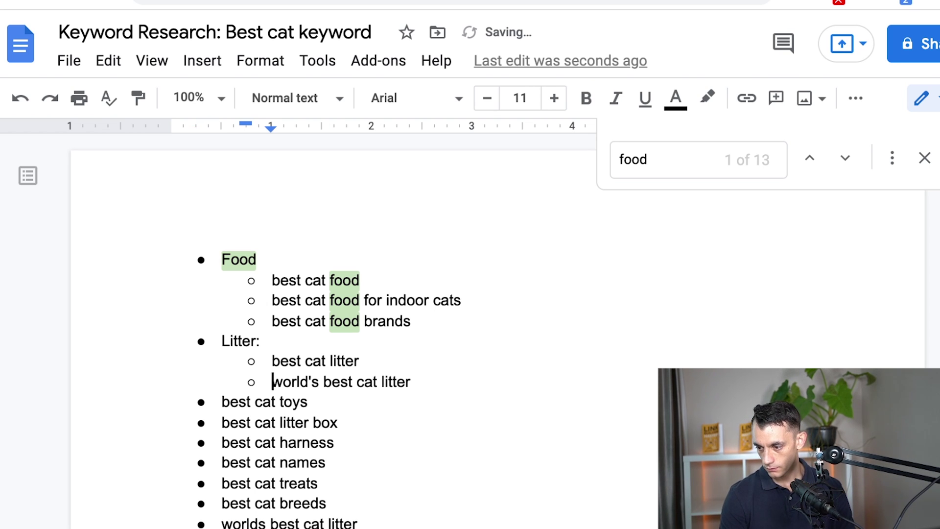
- Move "worlds best cat litter" into the Litter group as a sub-bullet below "world's best cat litter"
triple_click(285, 523)
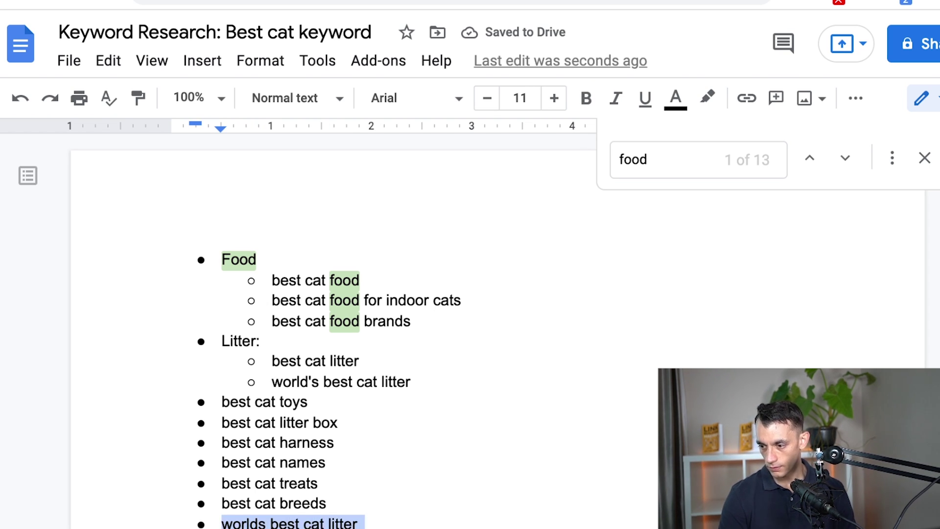
key("BackSpace")
key("Up")
key("Up")
key("Up")
key("Up")
key("Up")
key("Up")
key("Up")
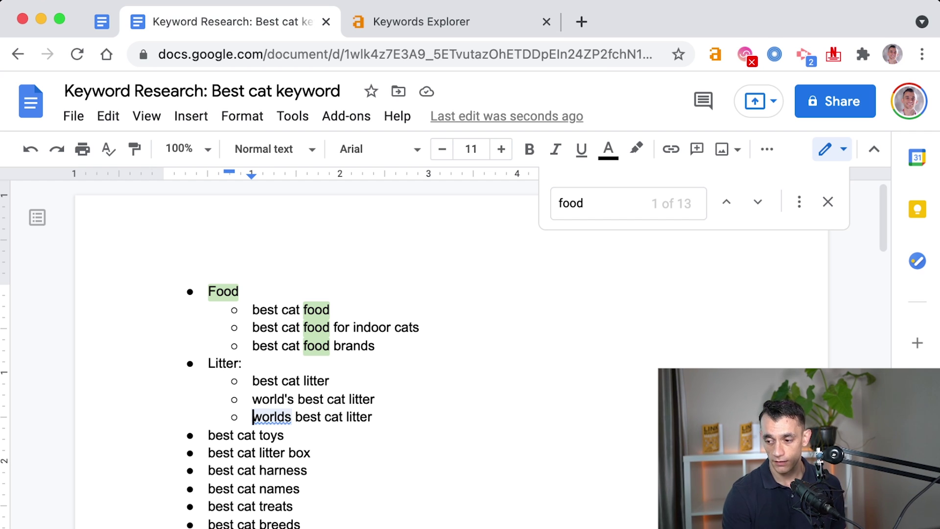
- Make the "Litter:" and "Food" group headings bold
left_click_drag(285, 435, 253, 399)
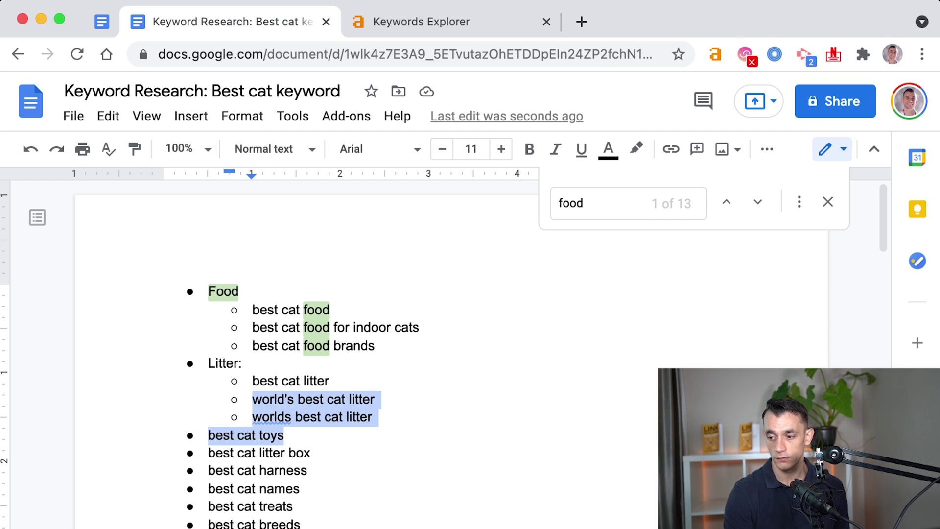
left_click(252, 399)
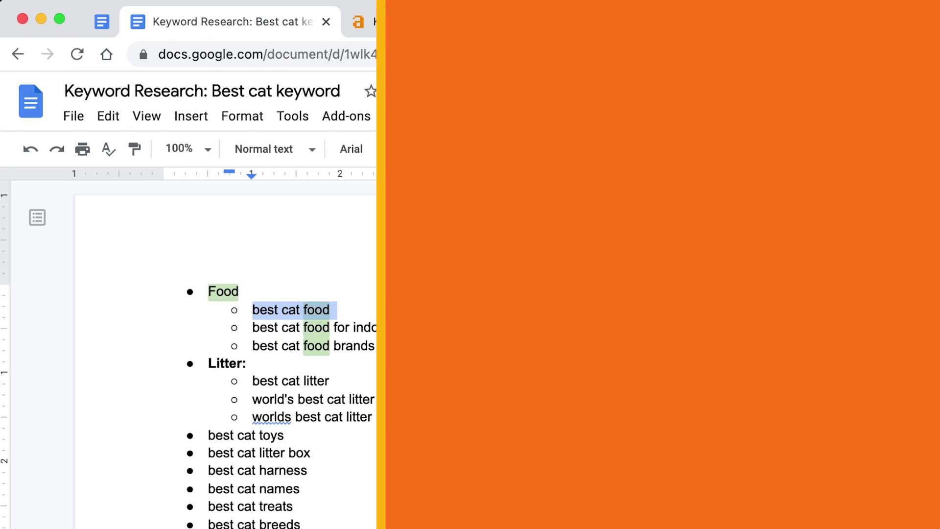
key("shift+Home")
key("ctrl+b")
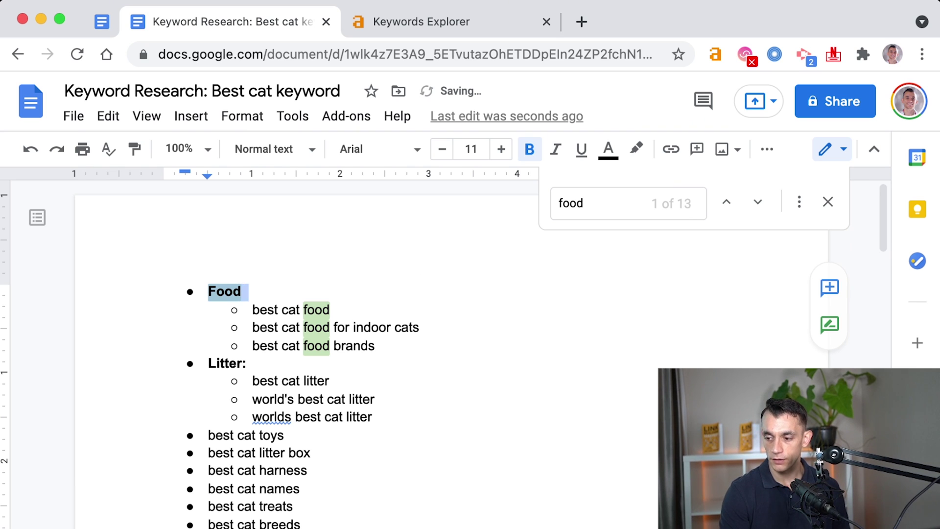
- Copy "best cat food" from the Food group and look it up in Ahrefs Keywords Explorer for Google, United States
scroll(372, 342, "down", 20)
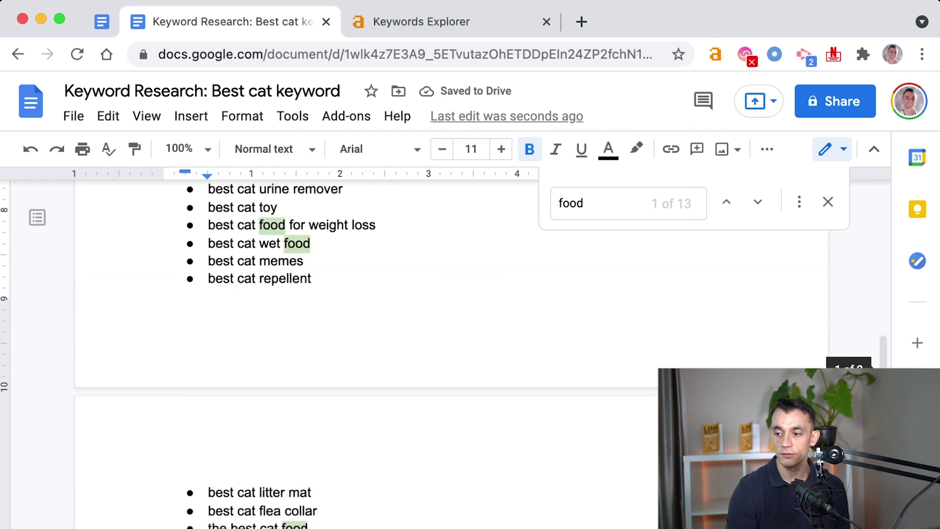
scroll(372, 343, "up", 20)
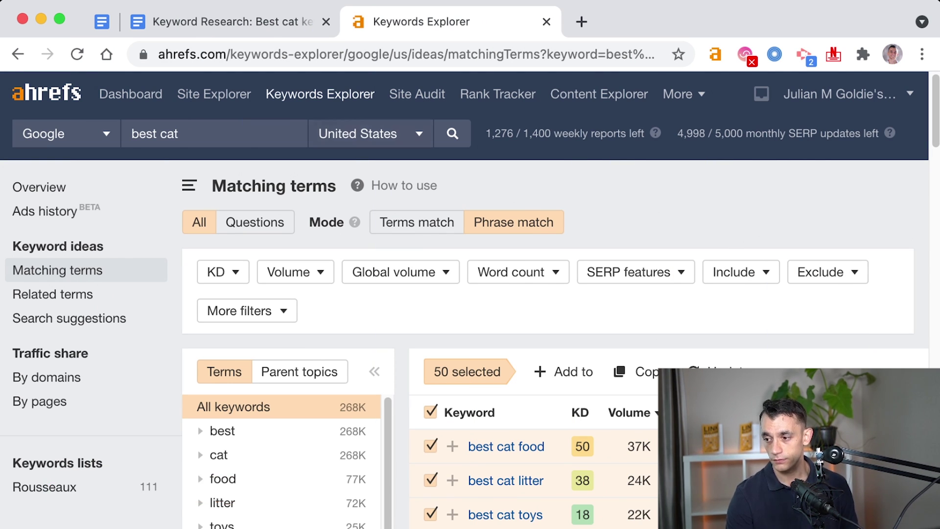
left_click(276, 21)
left_click_drag(252, 309, 330, 309)
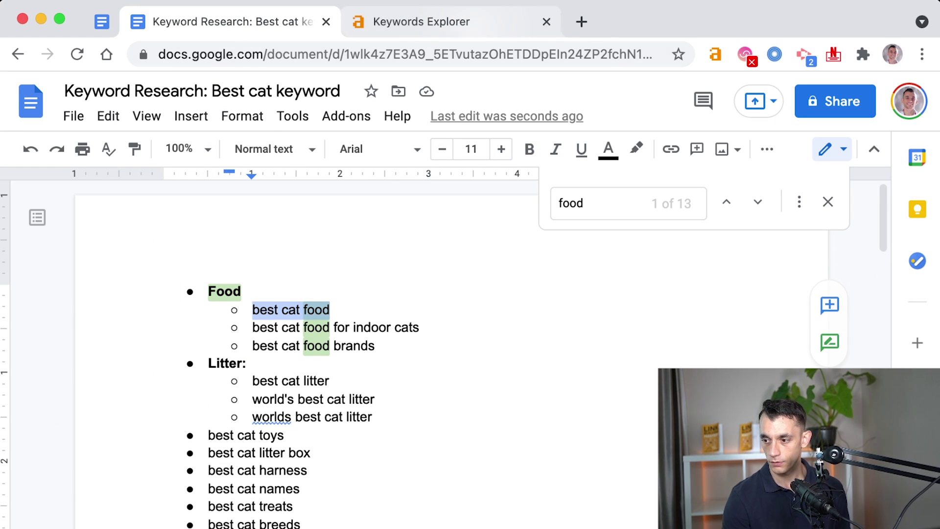
left_click(452, 21)
triple_click(154, 133)
key("super+v")
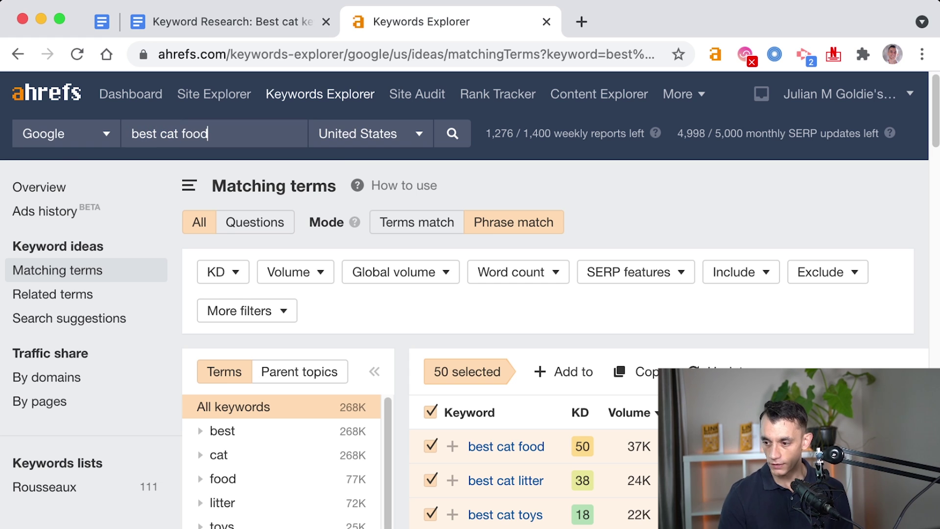
key("Return")
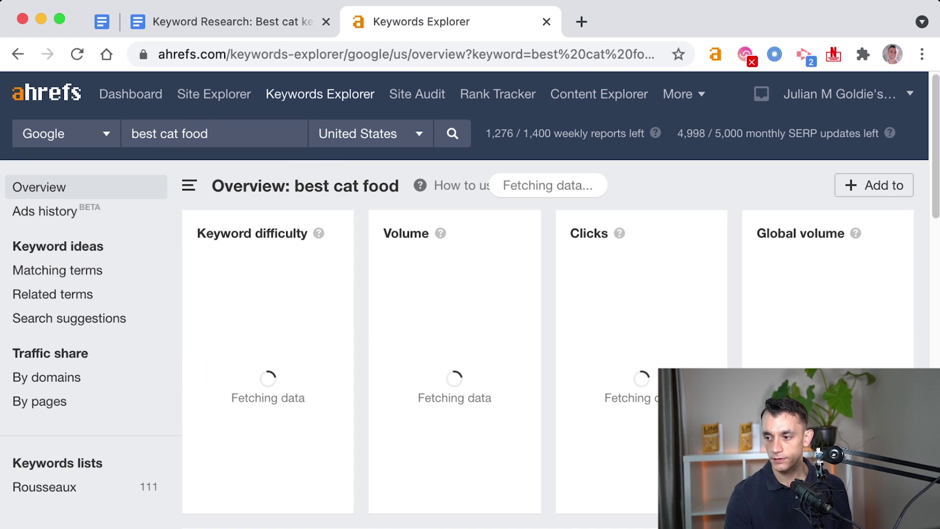
- Look through the "best cat food" keyword ideas and SERP overview, and open the first search result's top keyword in a new tab
scroll(470, 294, "down", 10)
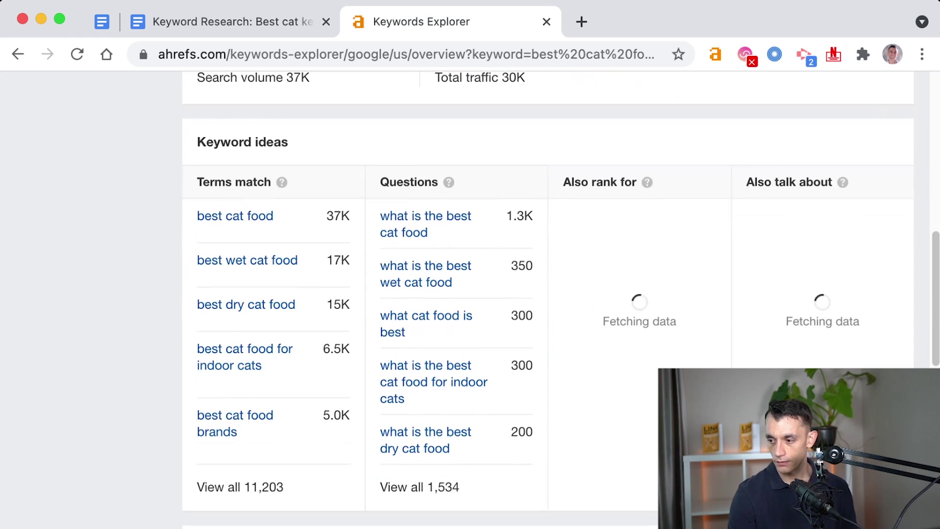
scroll(470, 294, "down", 15)
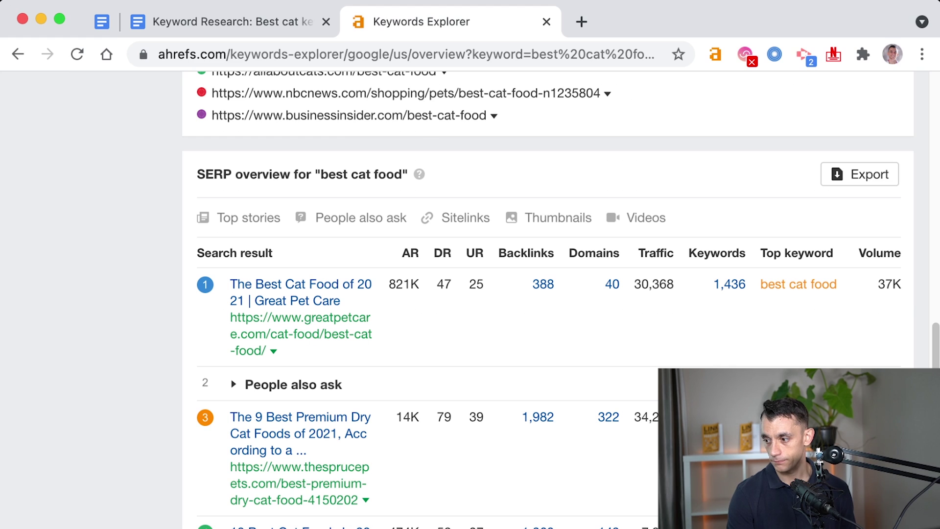
right_click(797, 284)
left_click(827, 294)
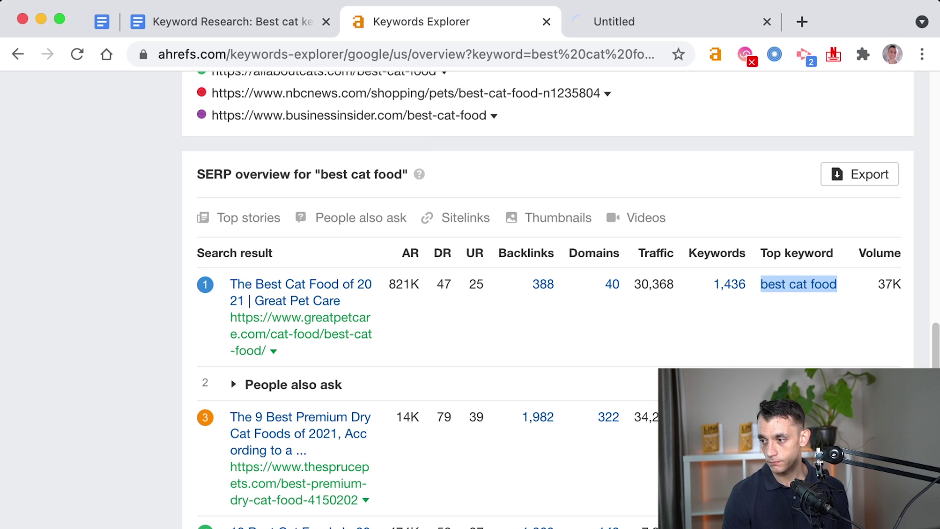
left_click(671, 21)
- Review the "best cat food" overview and list its matching terms
scroll(470, 294, "down", 15)
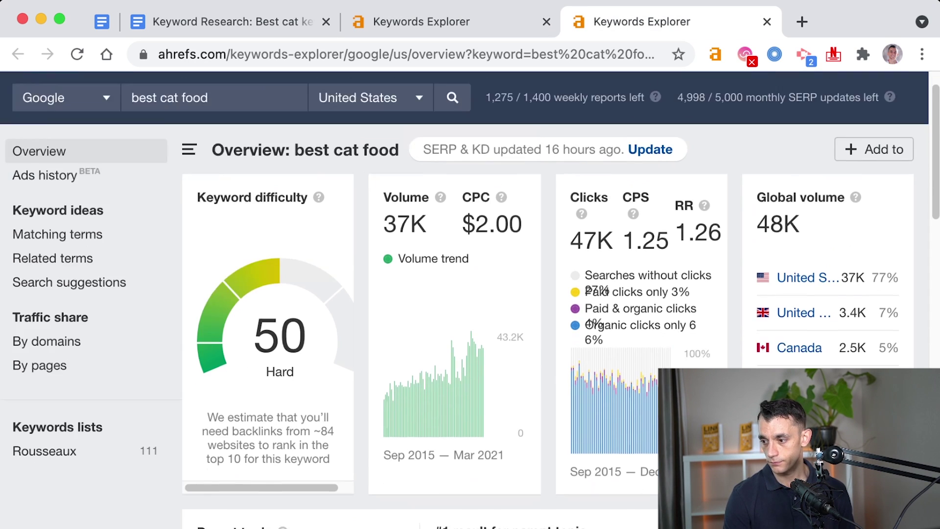
scroll(538, 342, "down", 6)
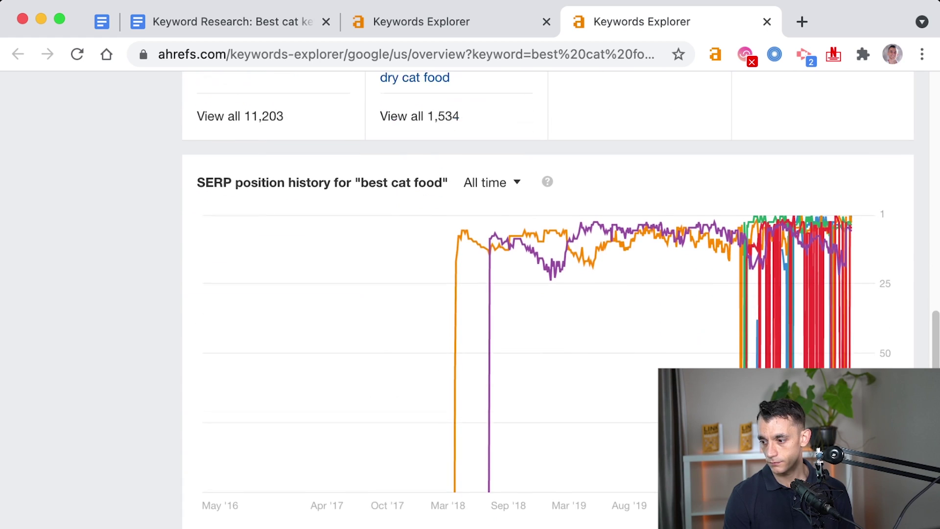
scroll(539, 343, "up", 6)
scroll(539, 343, "up", 15)
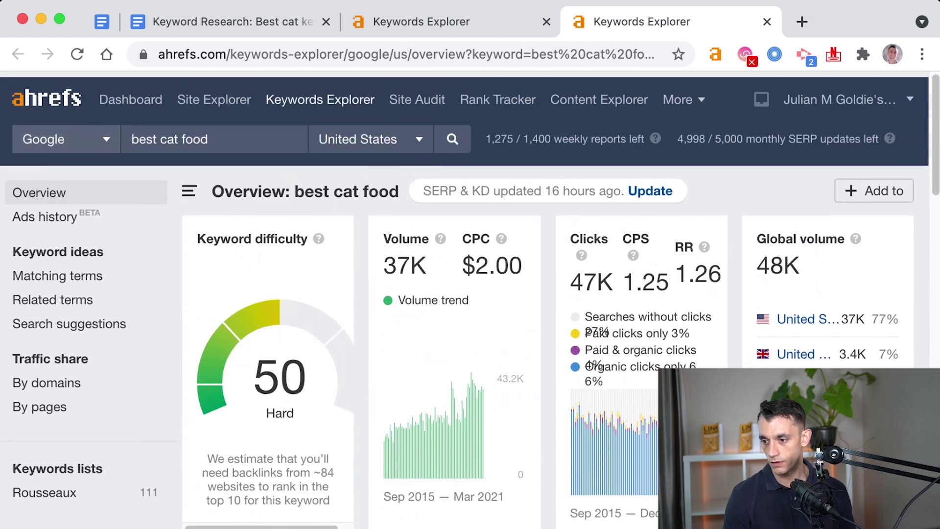
left_click(57, 269)
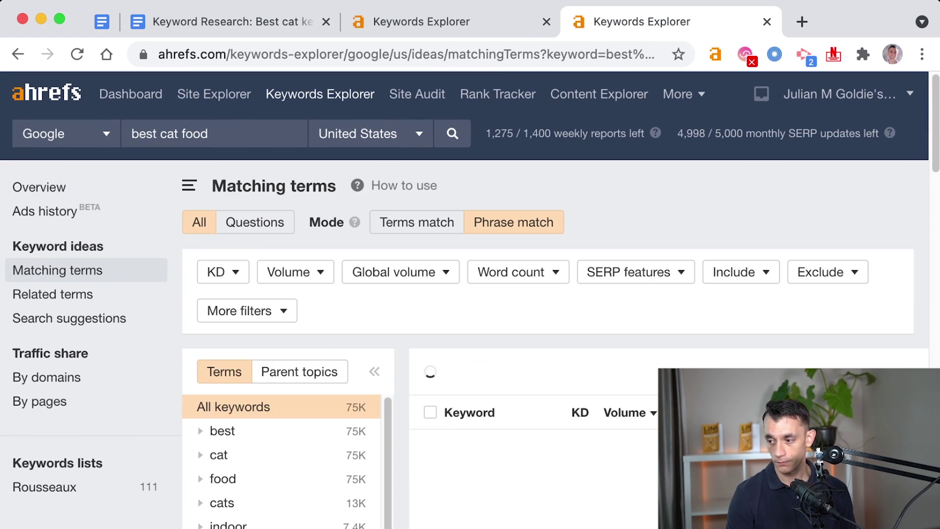
scroll(539, 294, "down", 7)
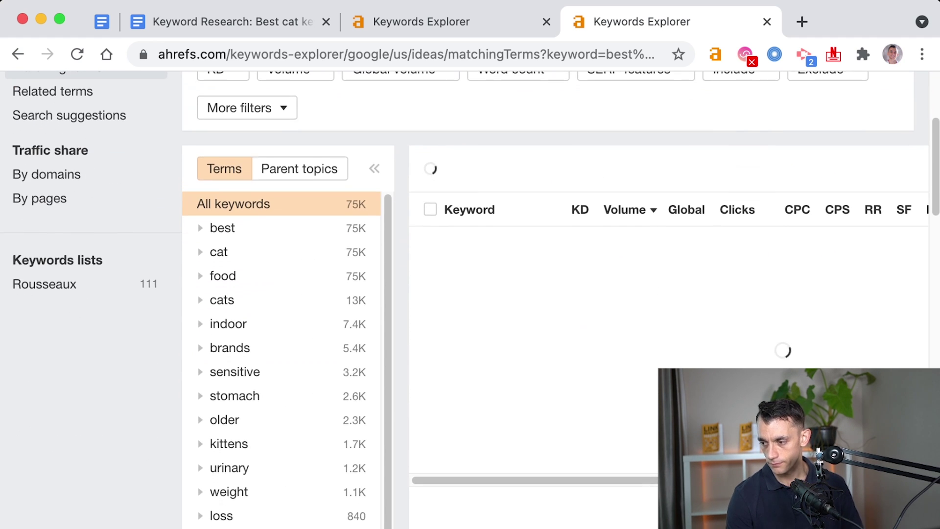
scroll(743, 189, "right", 1)
scroll(742, 188, "up", 2)
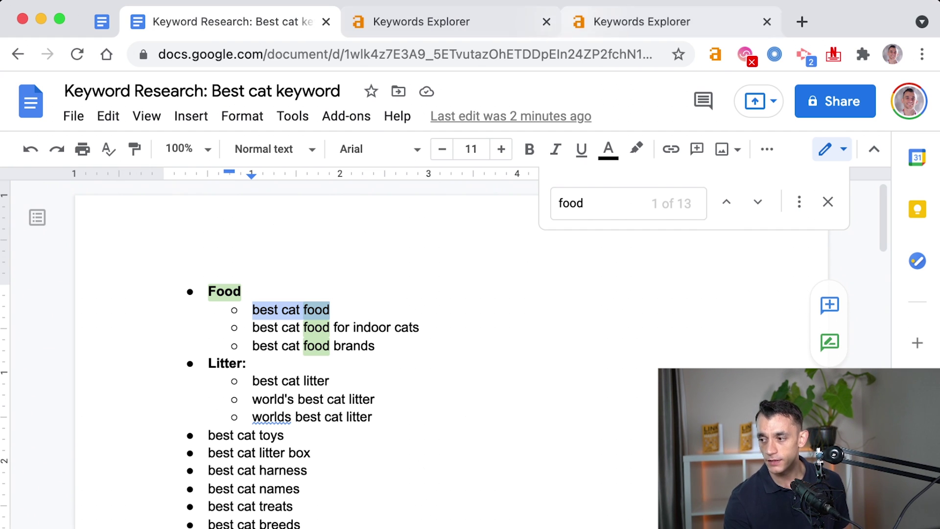
- Load the copied petsradar.com best-dog-toys buying guide address in the tab showing the "best cat food" matching terms
left_click(631, 22)
key("super+l")
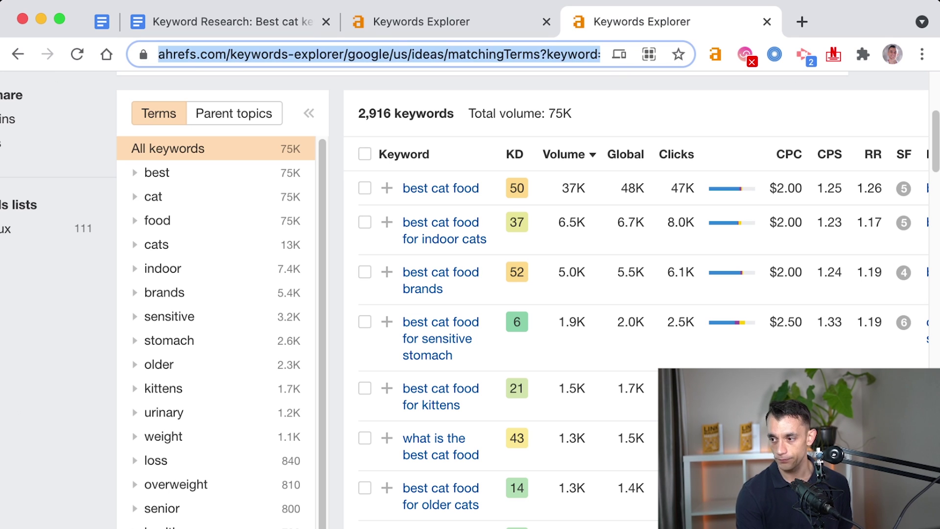
type("https://www.petsradar.com/buying-guides/best-dog-toys")
key("Return")
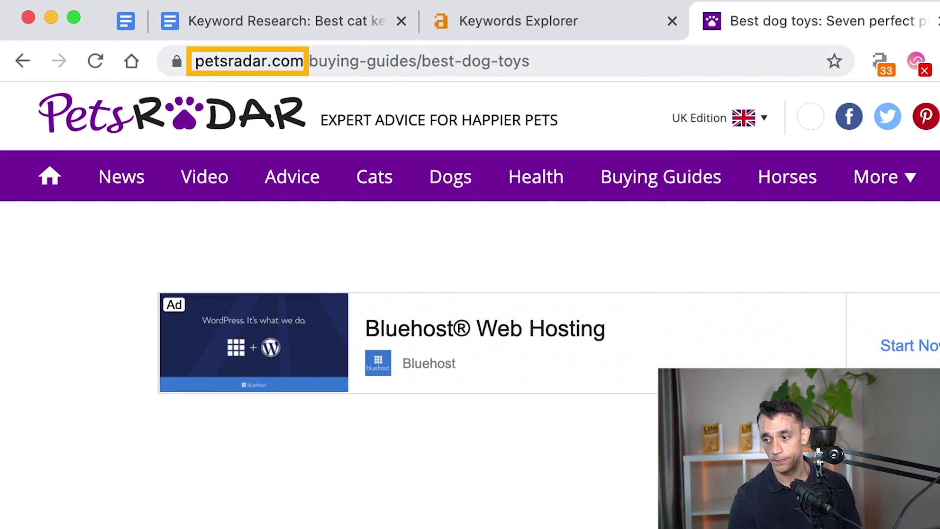
- Highlight "buying-guides" in the PetsRadar page address, look over the page and choose the site's Dogs category
double_click(338, 61)
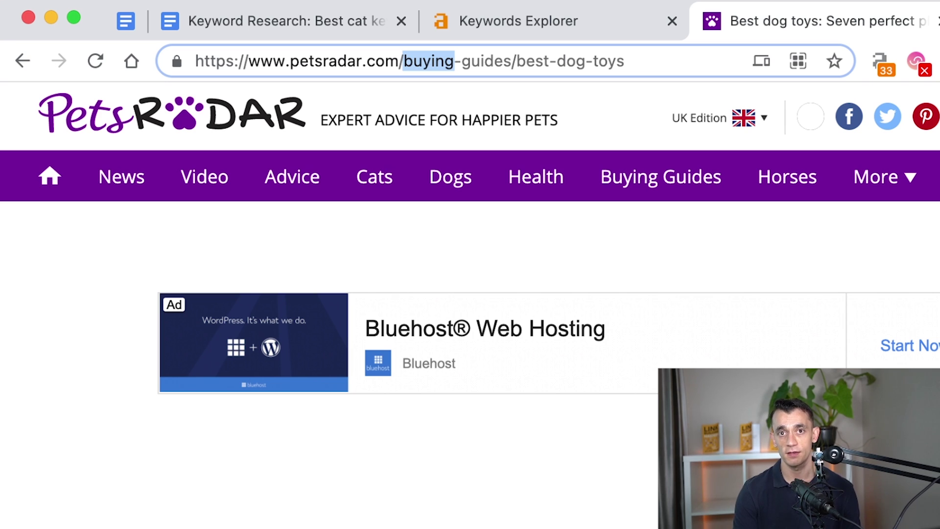
left_click_drag(453, 60, 512, 61)
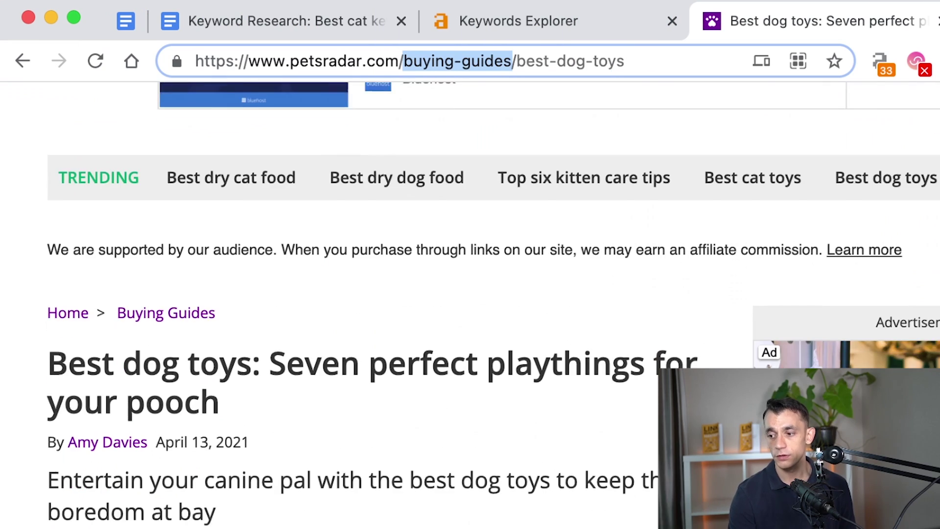
scroll(470, 303, "down", 7)
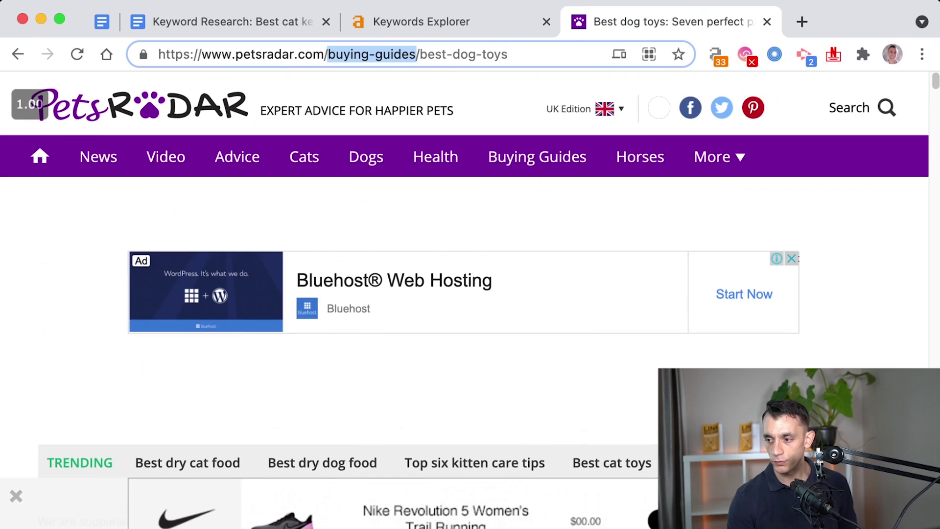
scroll(304, 148, "down", 1)
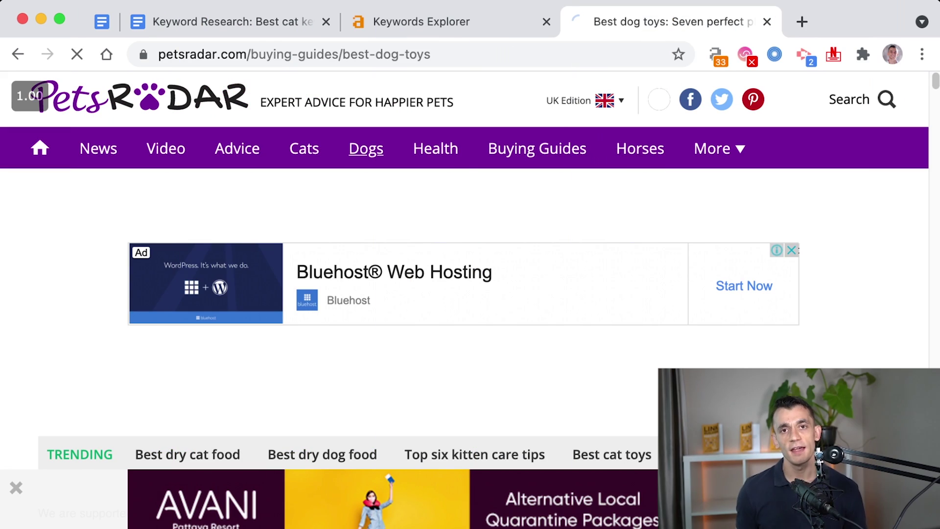
left_click(365, 148)
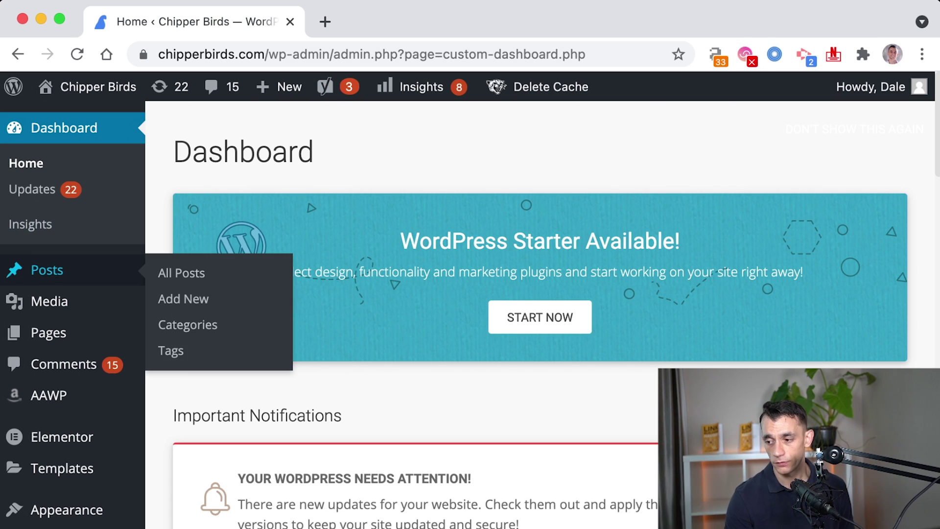
- Open the post categories in the Chipper Birds WordPress admin and place the cursor in the new category's Slug field
left_click(46, 269)
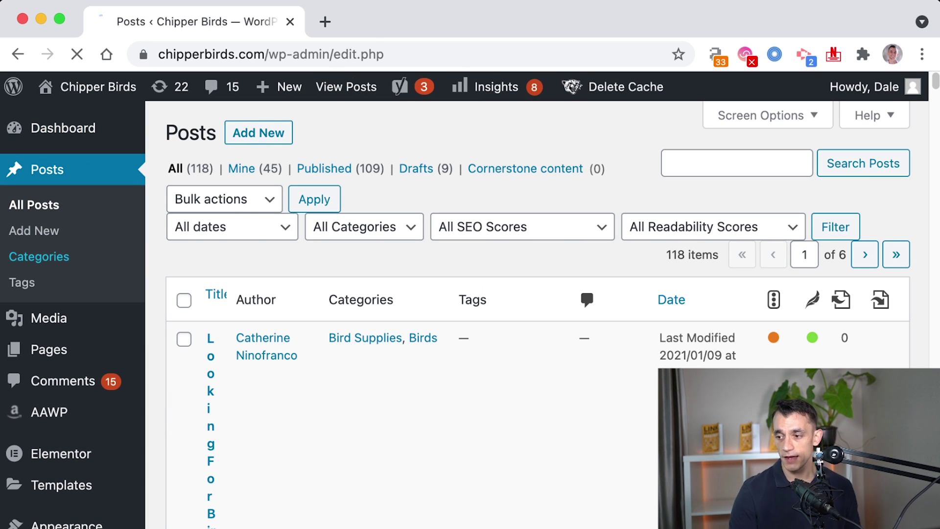
left_click(38, 256)
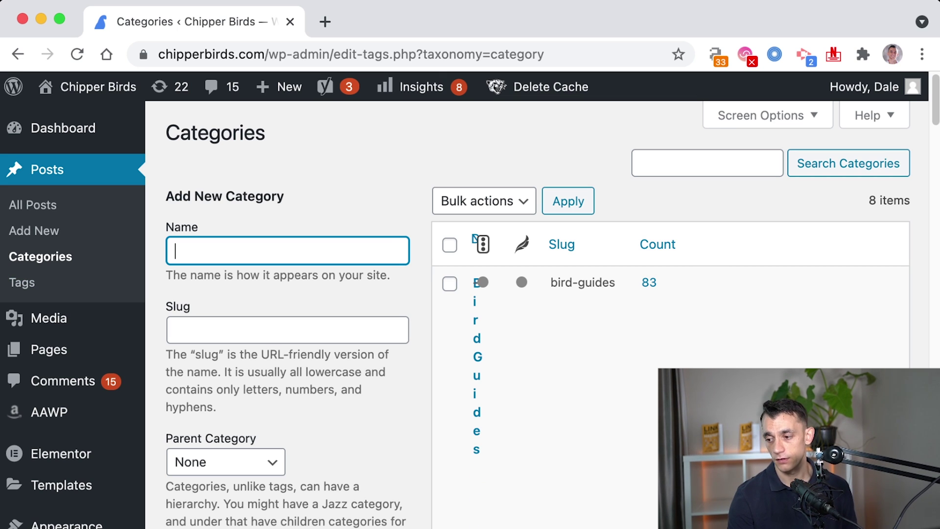
left_click(175, 329)
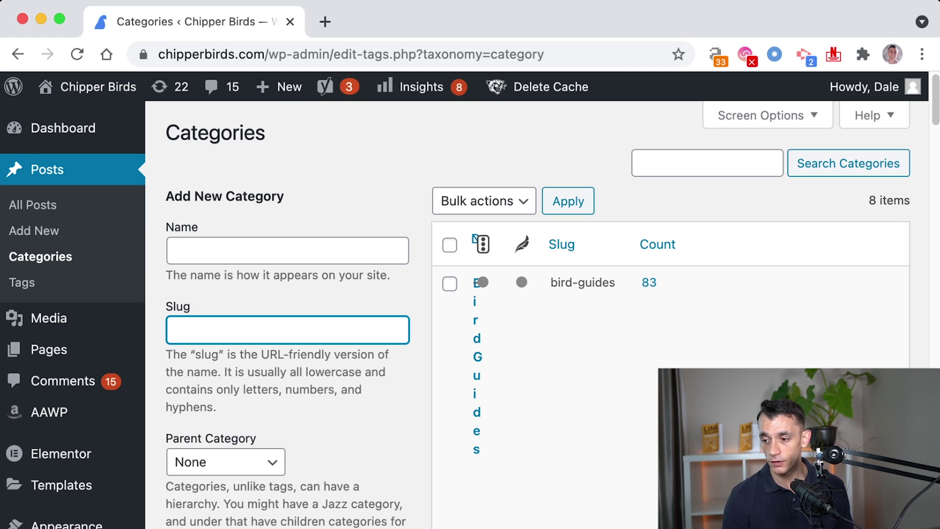
- Look over the list of all posts and open the site's Permalink Settings
left_click(33, 204)
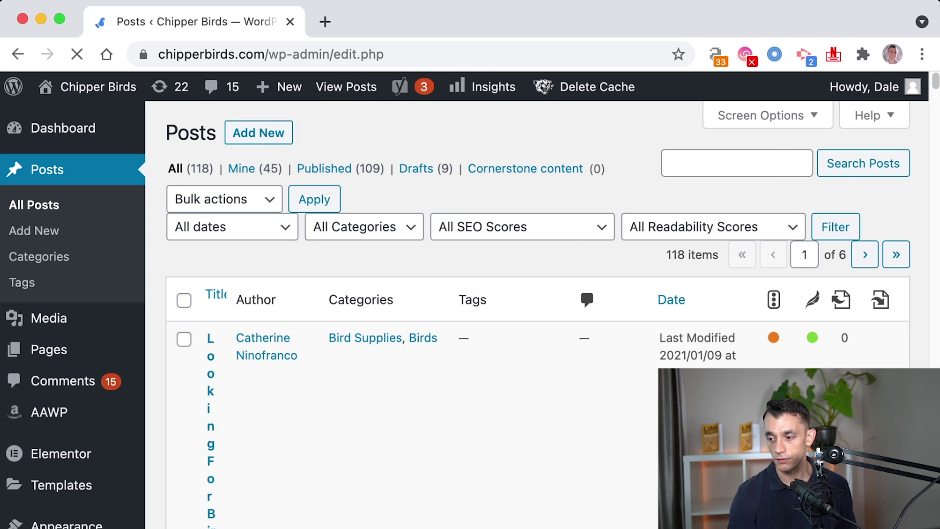
scroll(539, 293, "down", 3)
scroll(538, 314, "down", 15)
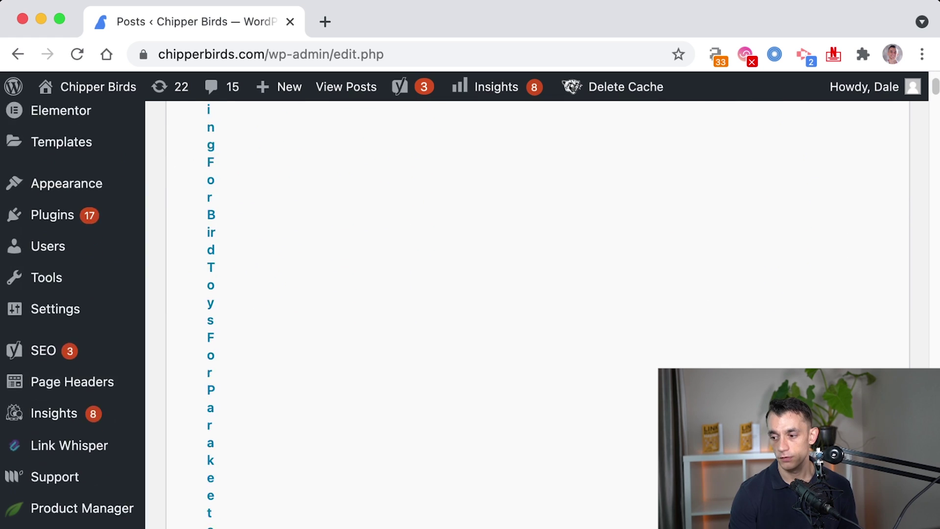
scroll(539, 313, "down", 5)
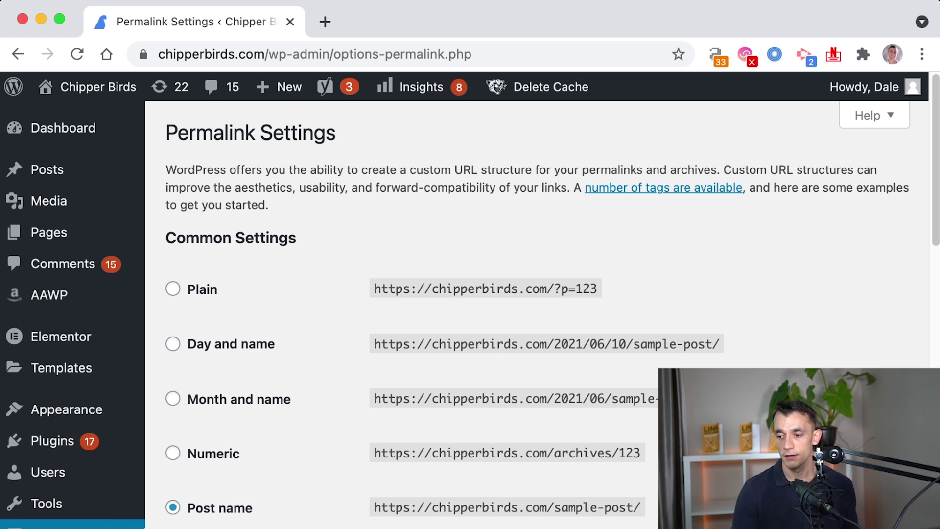
- Review the common permalink settings and select Custom Structure as the site's URL format
scroll(539, 314, "down", 5)
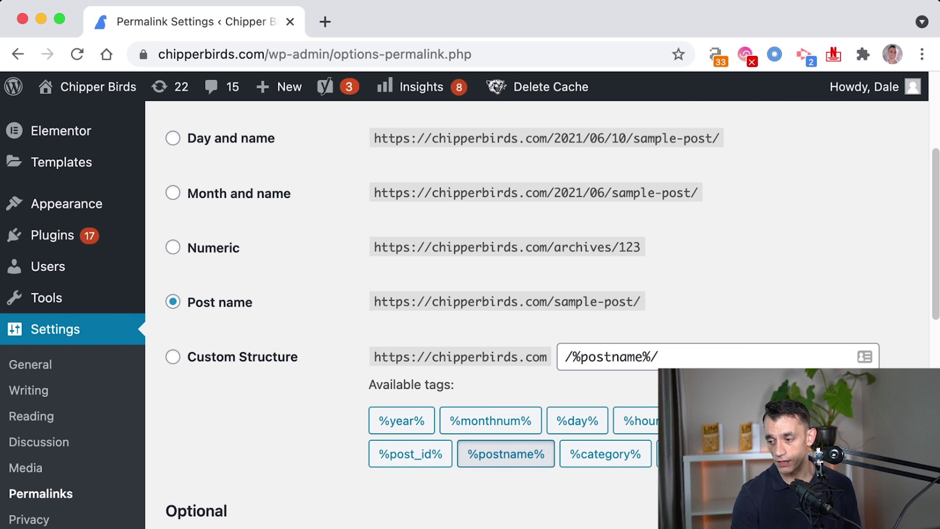
scroll(538, 313, "up", 1)
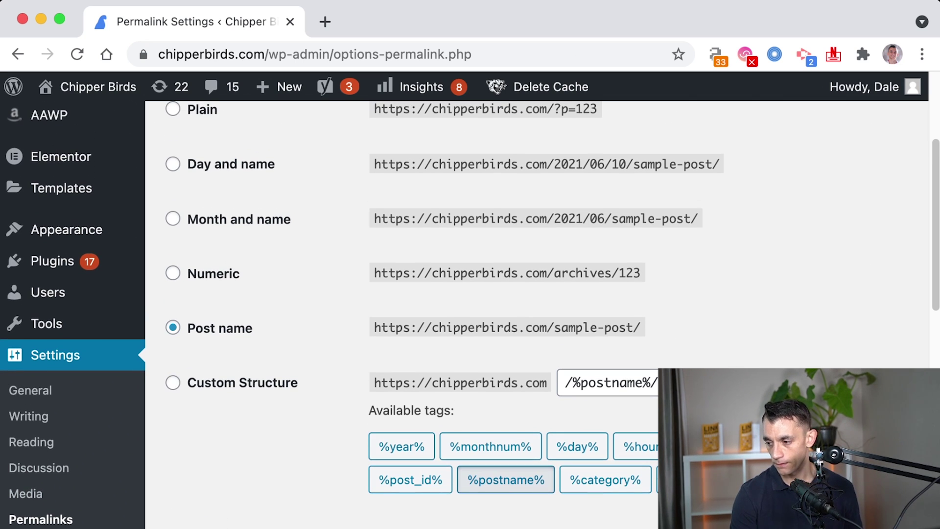
scroll(543, 314, "up", 2)
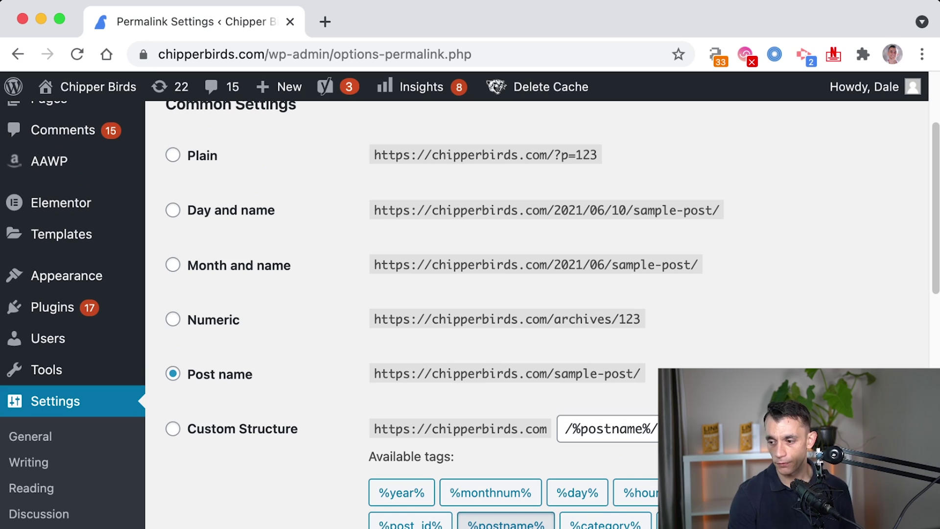
left_click(173, 429)
scroll(539, 314, "down", 9)
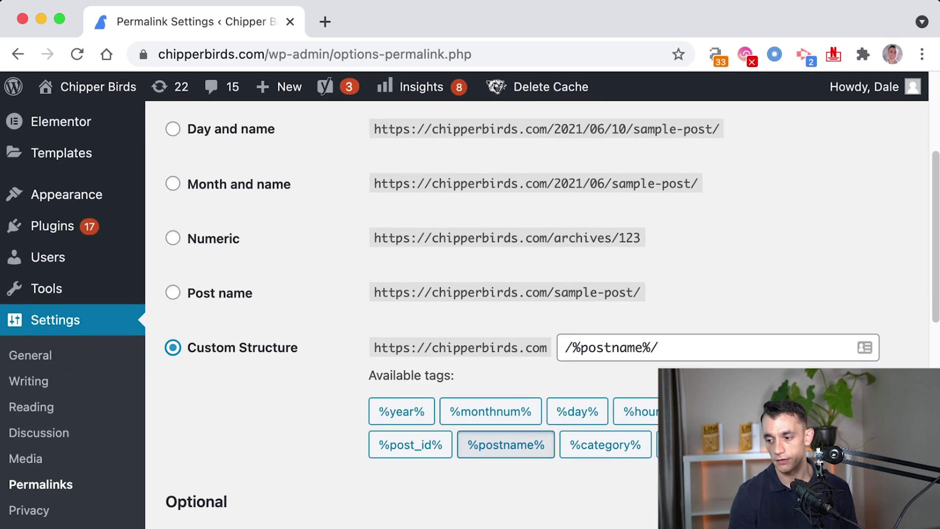
scroll(539, 313, "down", 12)
scroll(538, 313, "up", 20)
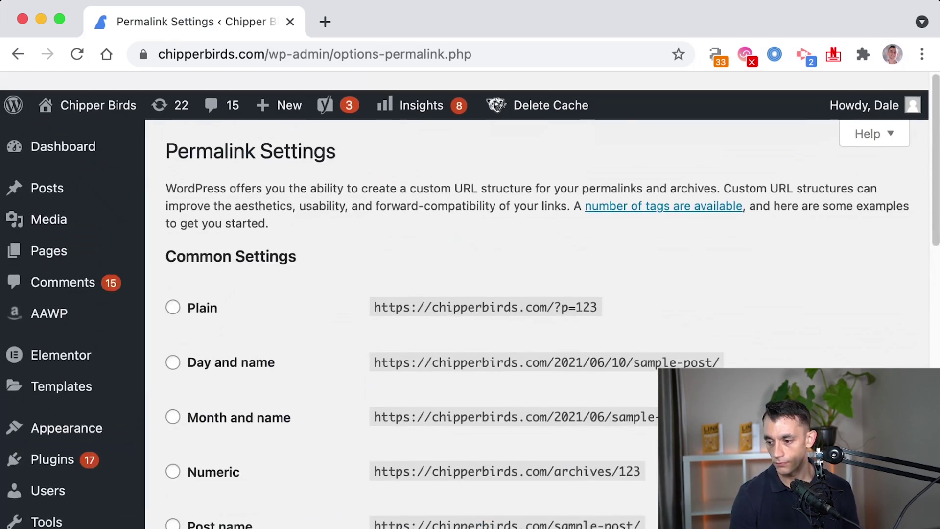
scroll(539, 314, "down", 14)
scroll(539, 314, "up", 5)
scroll(538, 313, "up", 1)
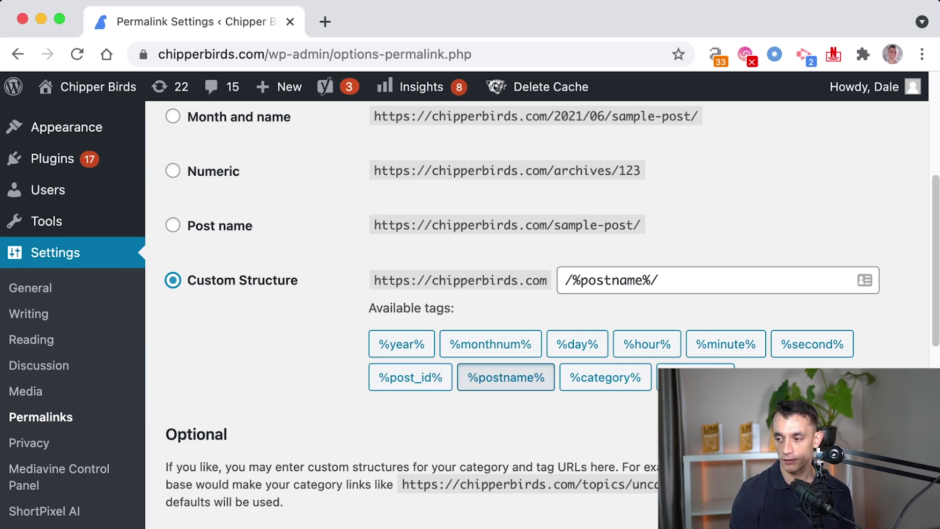
- Clear /%postname%/ from the custom permalink structure and add the %category% tag
triple_click(475, 280)
double_click(581, 280)
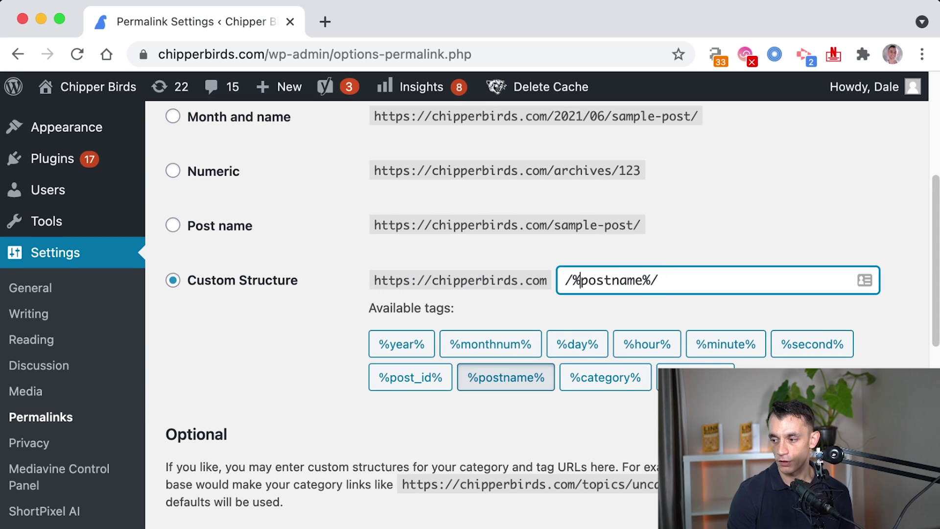
left_click(658, 280)
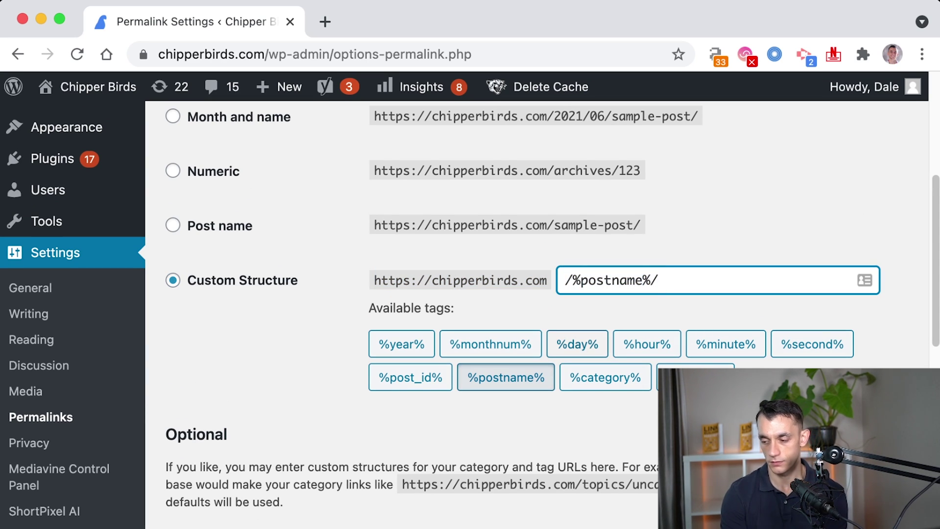
left_click_drag(658, 280, 564, 280)
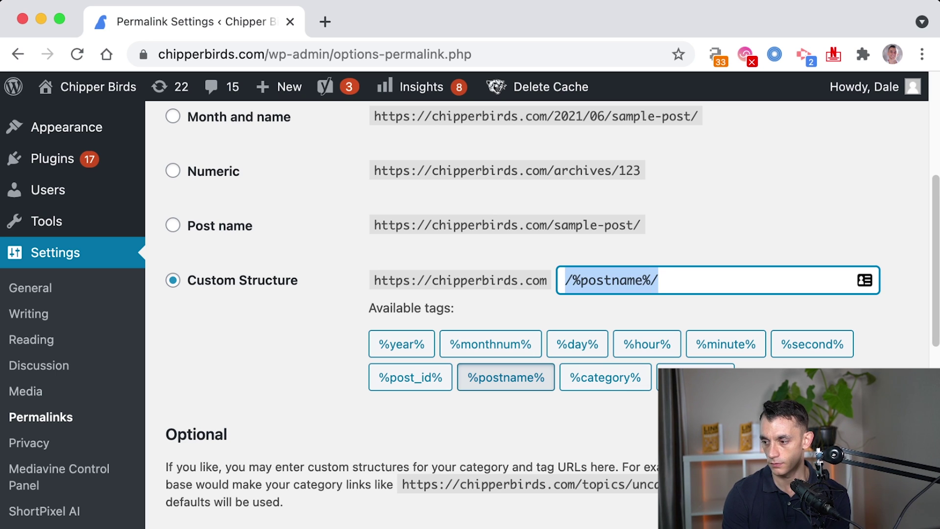
key("BackSpace")
left_click(605, 377)
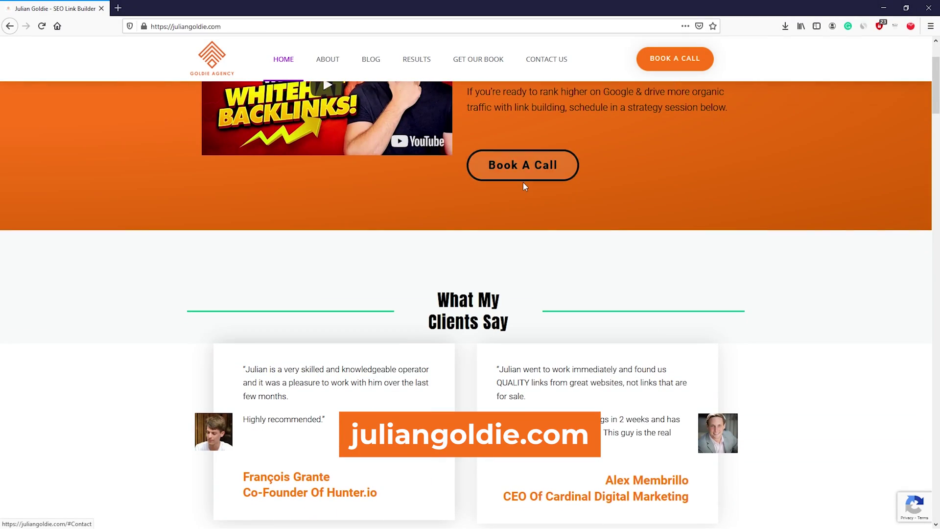
- Browse the Goldie Agency home page down to the contact form and the call-booking calendar
scroll(524, 188, "down", 10)
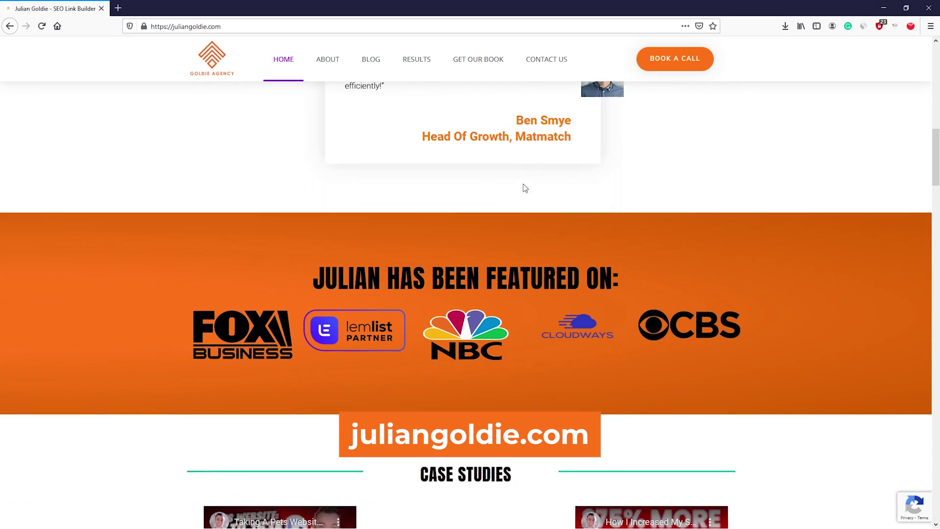
scroll(489, 204, "down", 13)
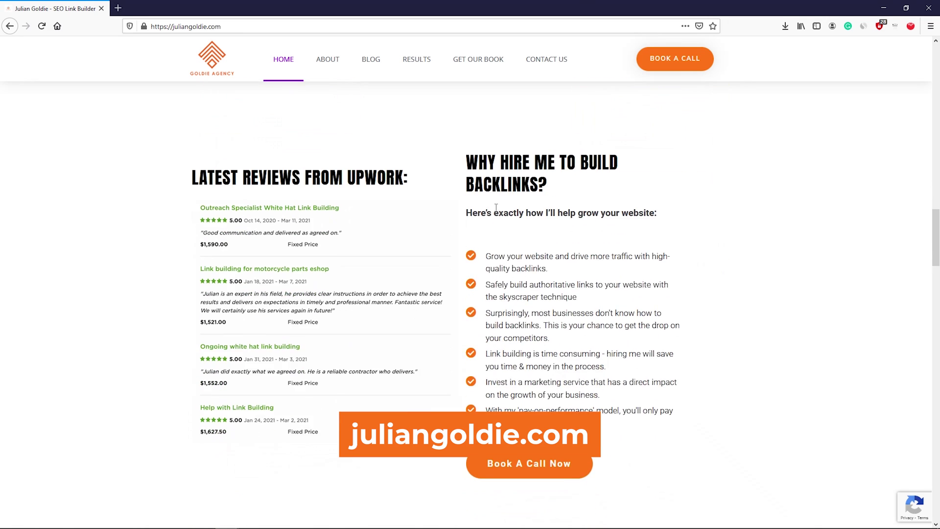
left_click(528, 317)
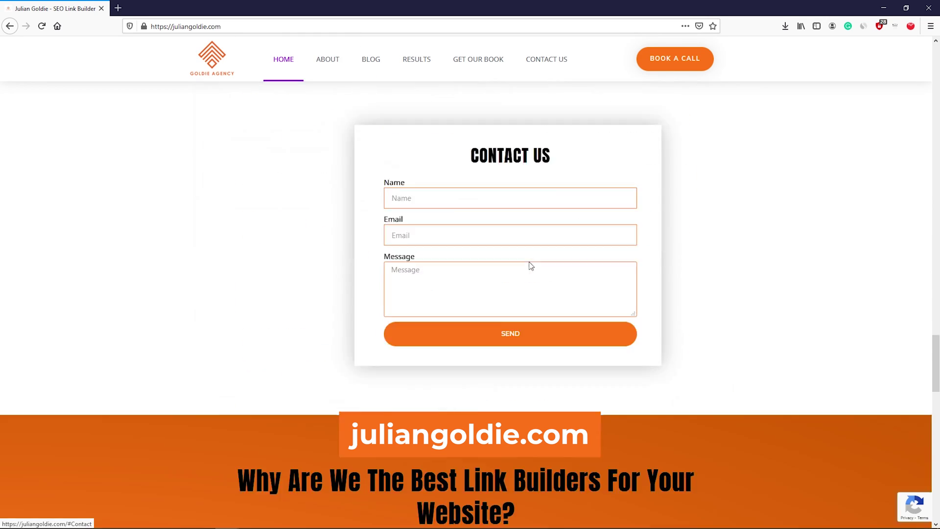
scroll(546, 307, "down", 2)
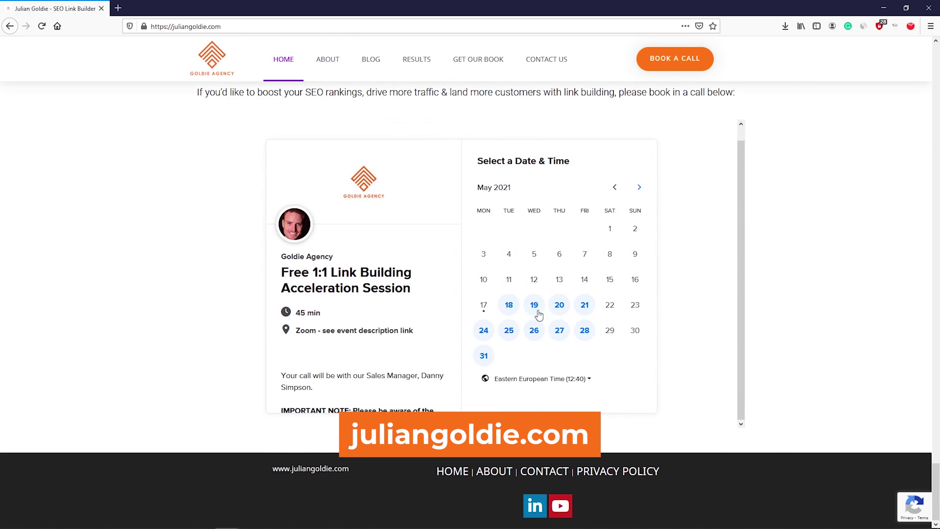